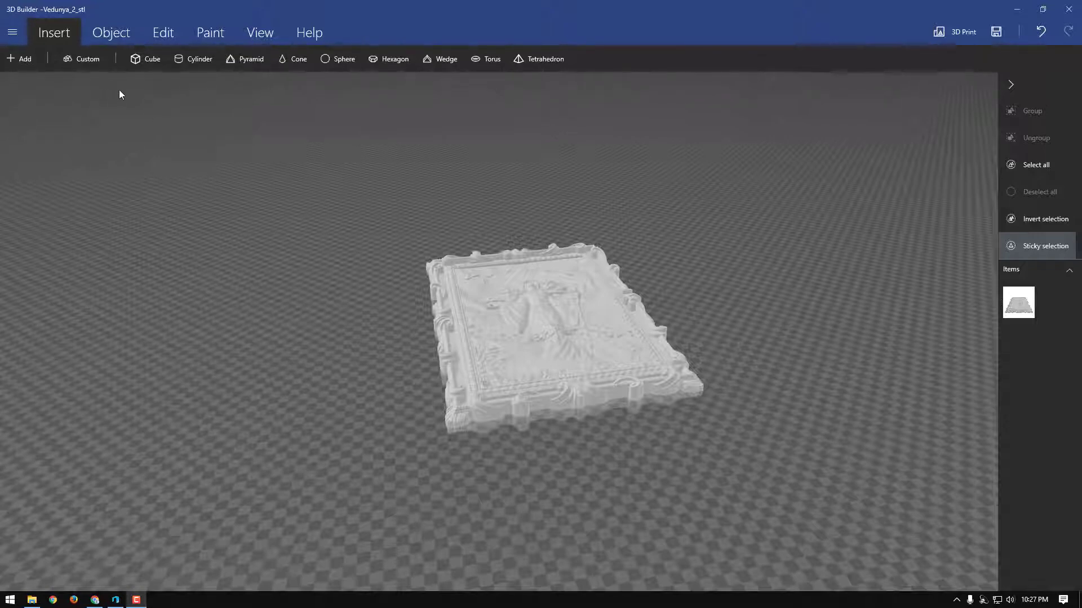
# - Insert a cube and scale it up uniformly beyond the relief frame
pyautogui.click(136, 62)
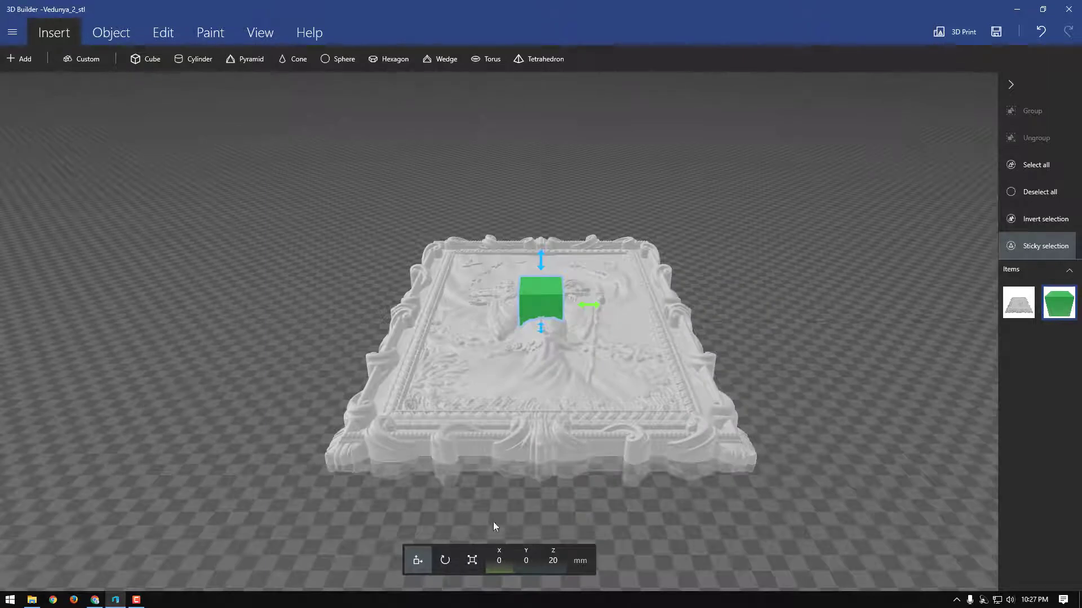
pyautogui.click(480, 558)
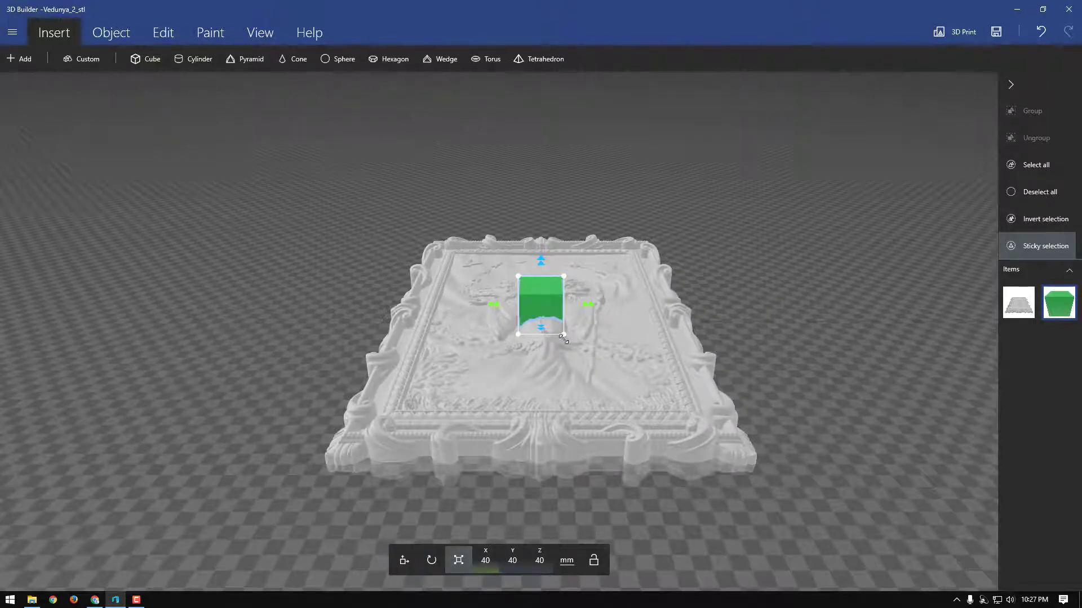
pyautogui.moveTo(562, 337); pyautogui.dragTo(734, 566)
pyautogui.scroll(-5, 774, 533)
pyautogui.scroll(-3, 741, 512)
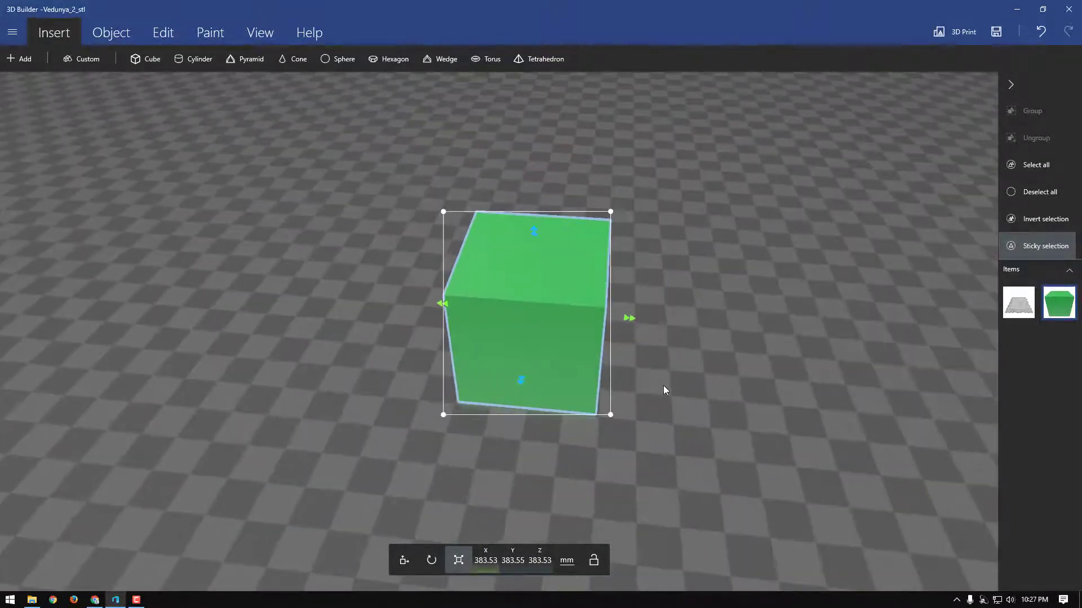
# - Flatten the cube along Z into a slab about 3.04 mm thick
pyautogui.moveTo(535, 233); pyautogui.dragTo(533, 343)
pyautogui.scroll(2, 586, 509)
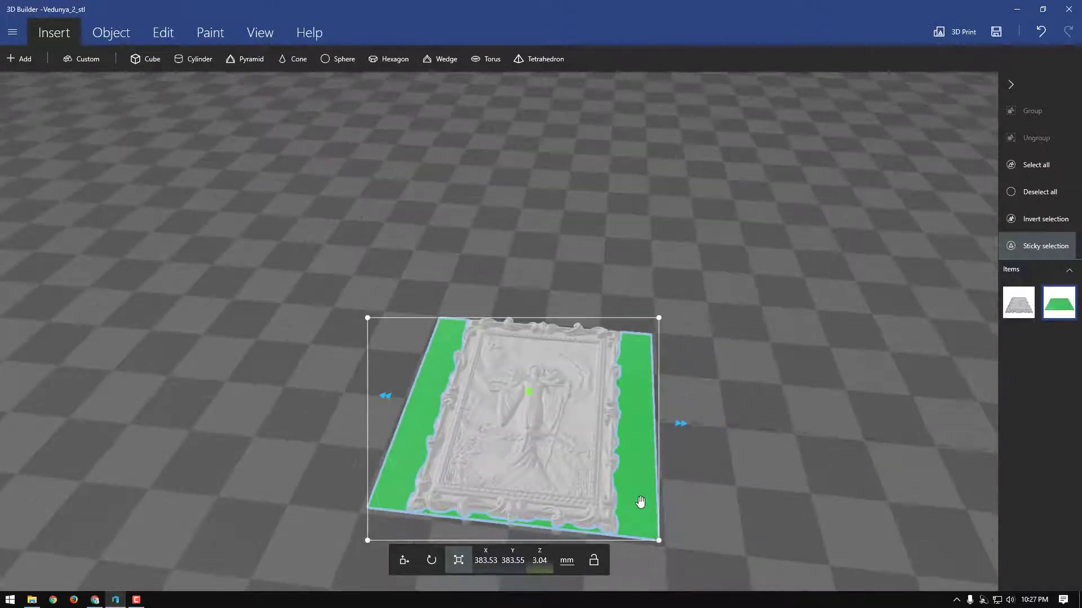
pyautogui.moveTo(640, 502); pyautogui.dragTo(614, 336, button='right')
pyautogui.scroll(2, 606, 471)
pyautogui.moveTo(606, 470); pyautogui.dragTo(281, 428)
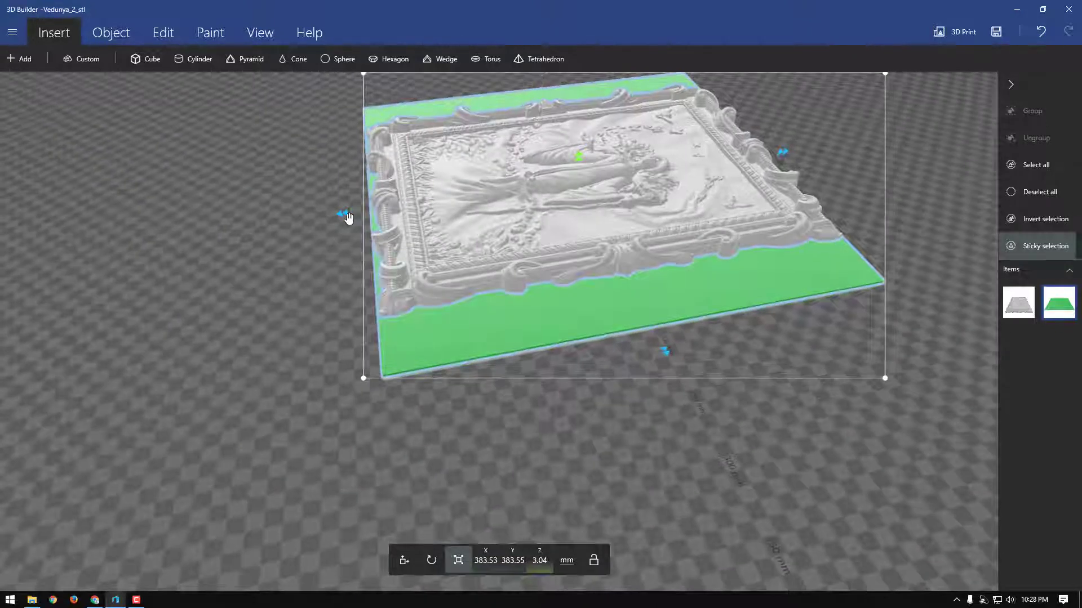
# - Stretch the slab along Y to 426 mm, giving a 383.53 × 426 mm plate
pyautogui.moveTo(346, 219); pyautogui.dragTo(320, 218)
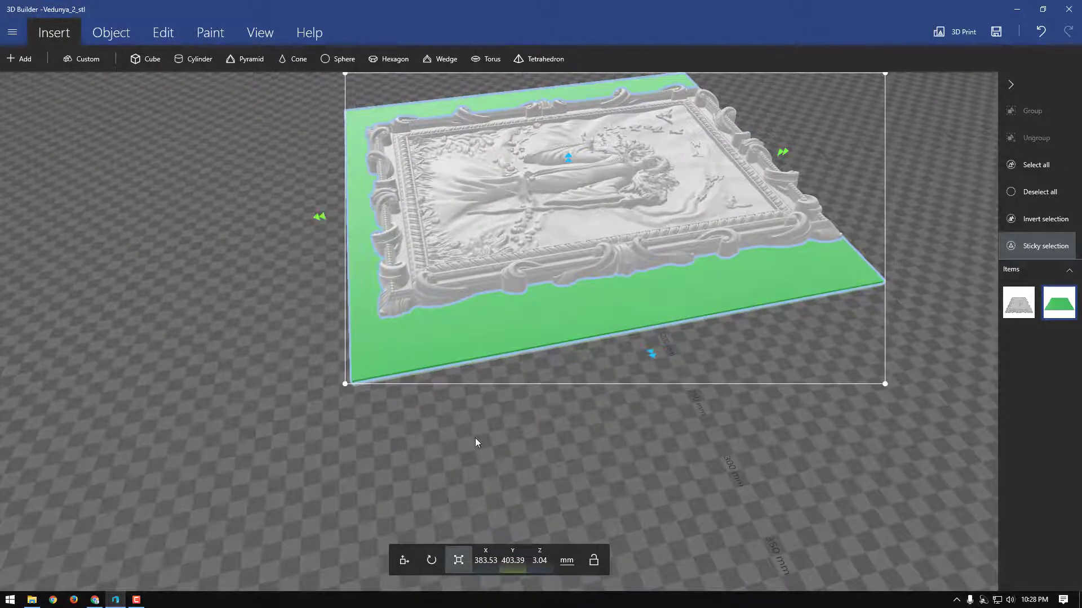
pyautogui.moveTo(475, 443); pyautogui.dragTo(429, 256)
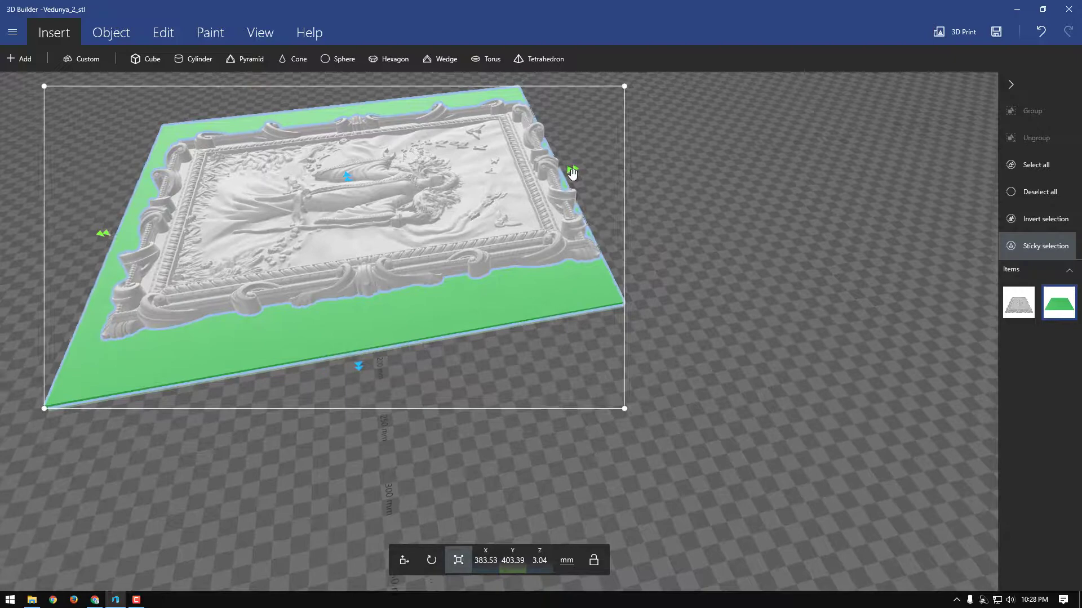
pyautogui.moveTo(572, 173); pyautogui.dragTo(591, 169)
pyautogui.scroll(-5, 427, 346)
pyautogui.moveTo(427, 346); pyautogui.dragTo(623, 437)
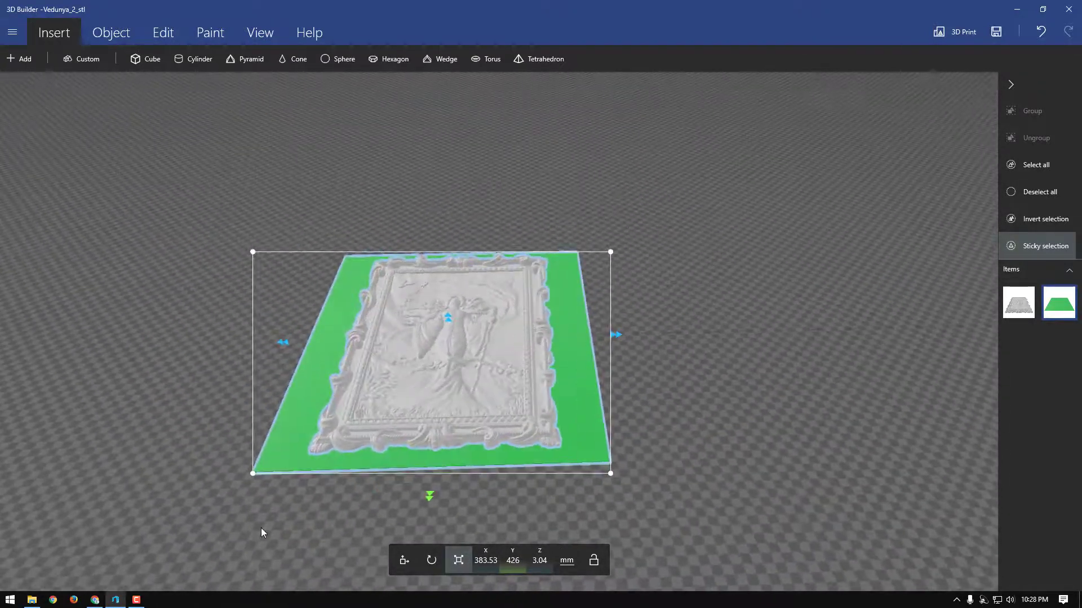
pyautogui.moveTo(261, 529); pyautogui.dragTo(376, 461, button='right')
pyautogui.scroll(5, 376, 461)
pyautogui.moveTo(305, 497); pyautogui.dragTo(330, 472, button='right')
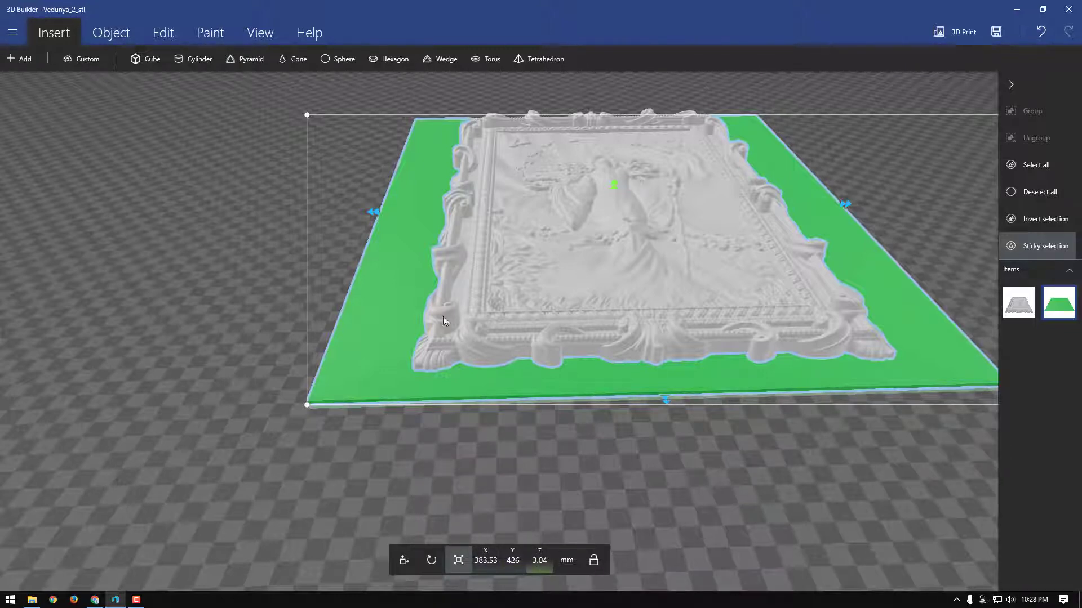
# - Enter .25 as the slab's Z size so the green plate is 0.25 mm thick
pyautogui.click(538, 561)
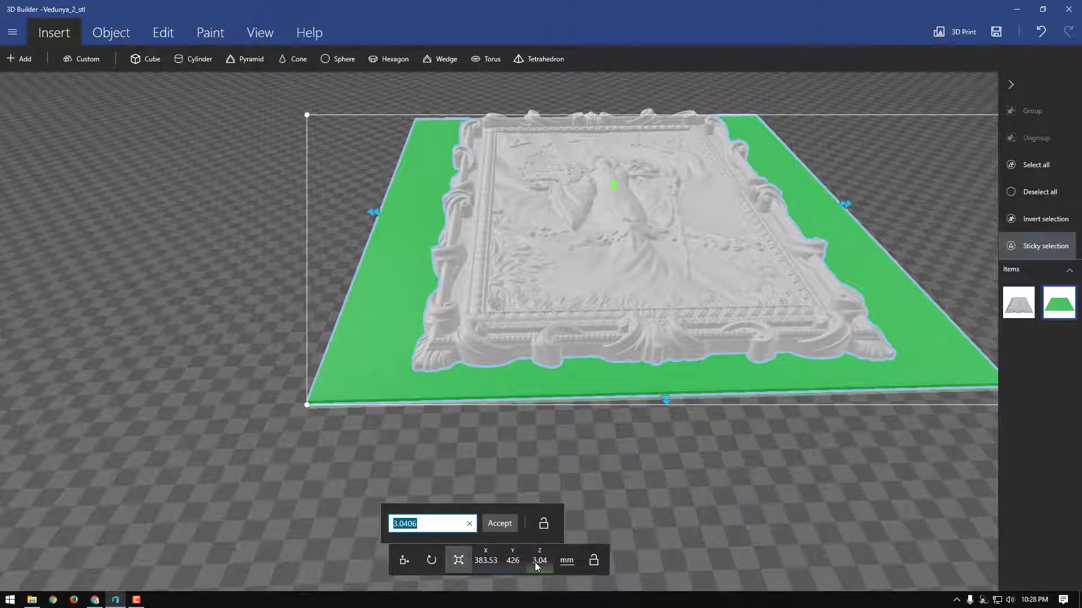
pyautogui.write('.25')
pyautogui.click(488, 523)
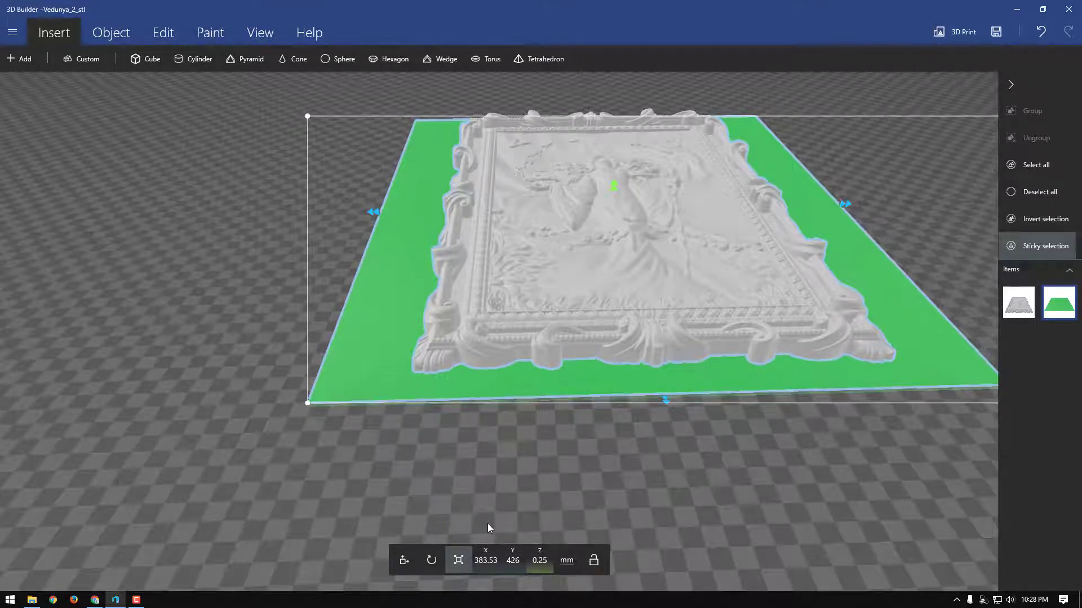
pyautogui.moveTo(365, 490); pyautogui.dragTo(366, 467)
pyautogui.scroll(5, 366, 464)
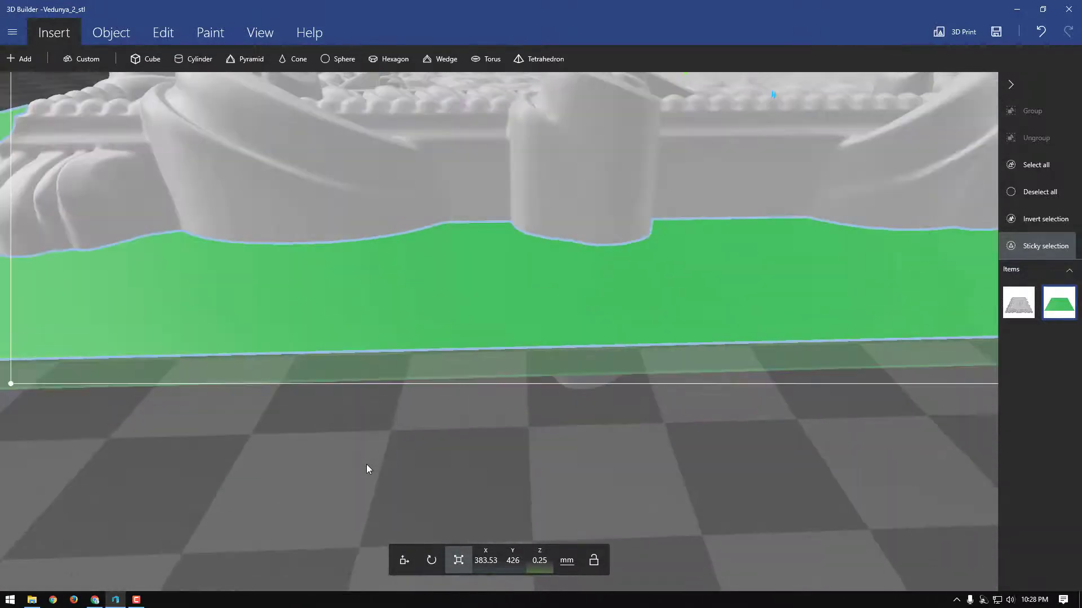
pyautogui.scroll(-5, 388, 465)
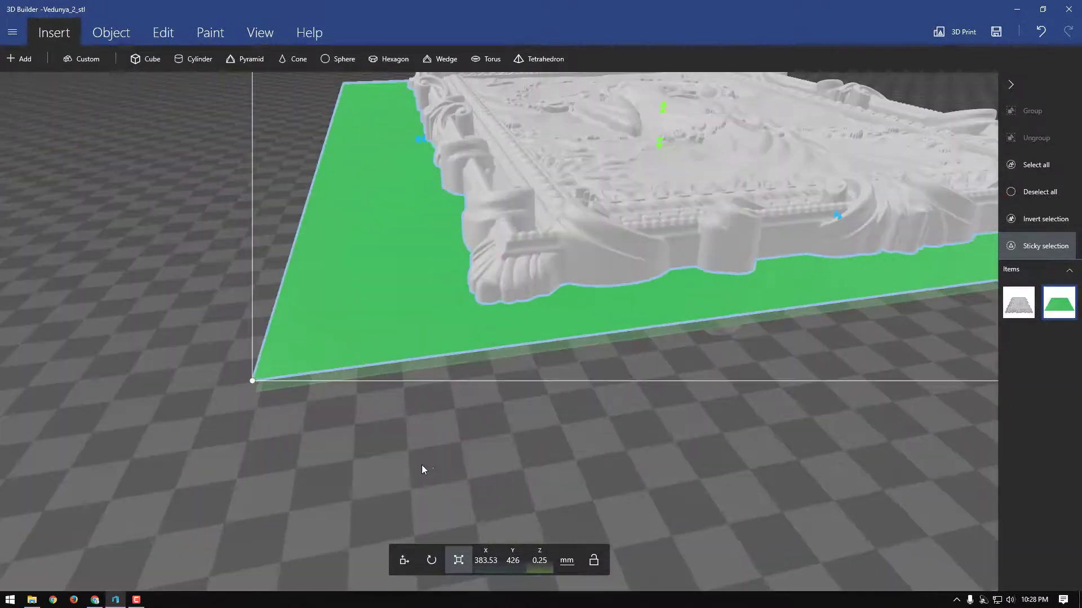
pyautogui.scroll(3, 410, 461)
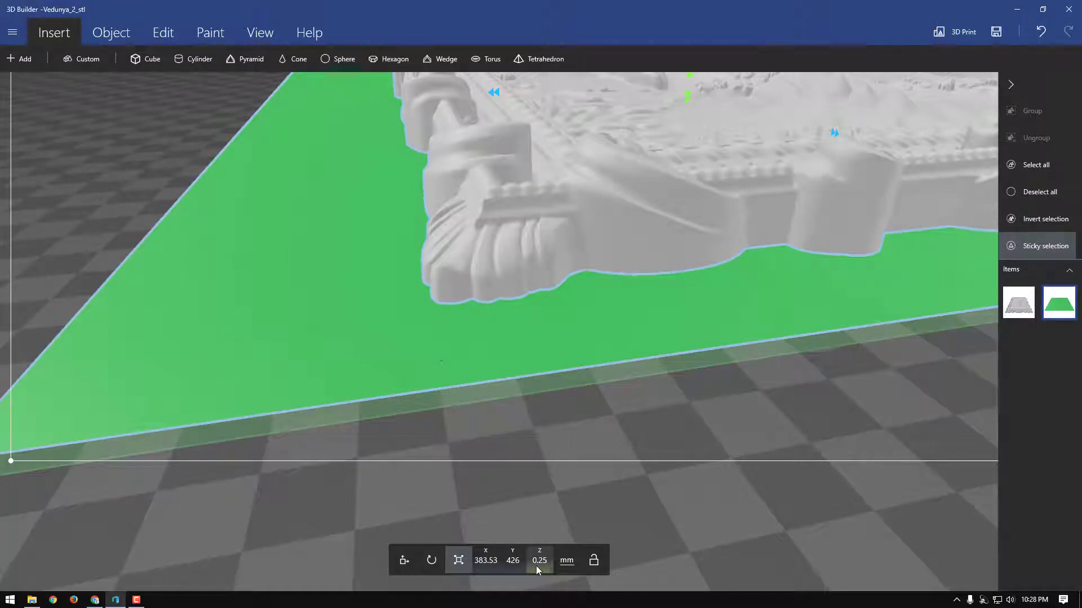
pyautogui.scroll(-5, 507, 451)
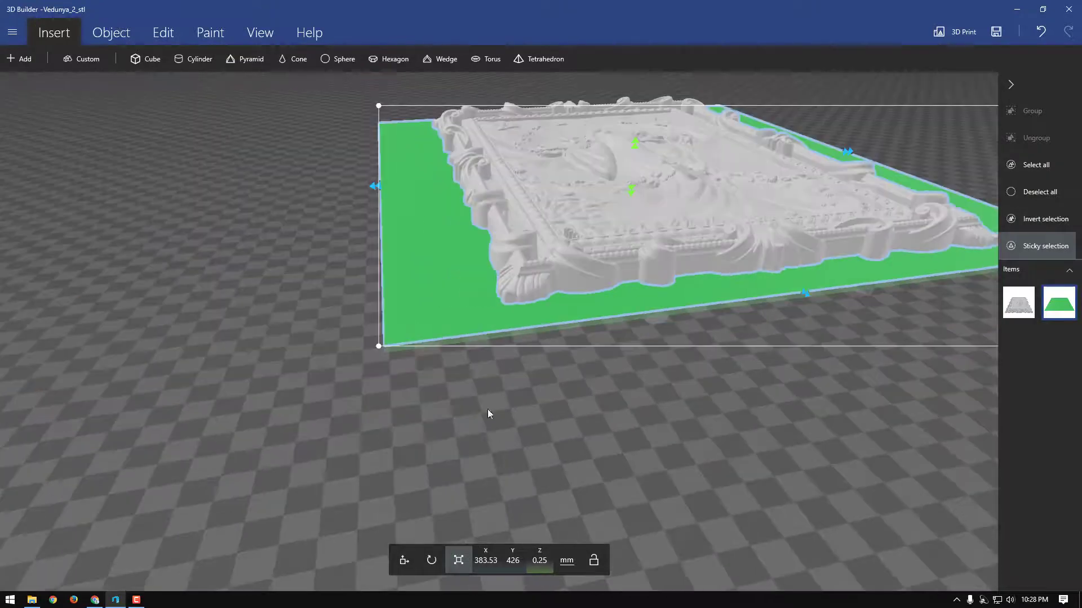
pyautogui.moveTo(484, 349); pyautogui.dragTo(407, 468)
pyautogui.scroll(-3, 511, 387)
pyautogui.scroll(2, 407, 468)
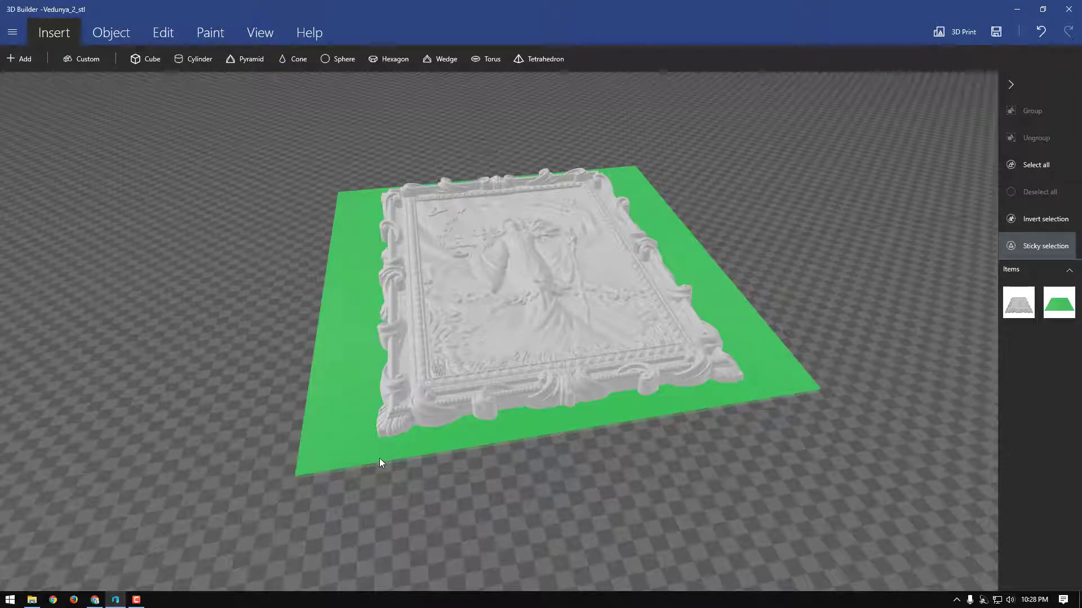
pyautogui.scroll(-3, 405, 467)
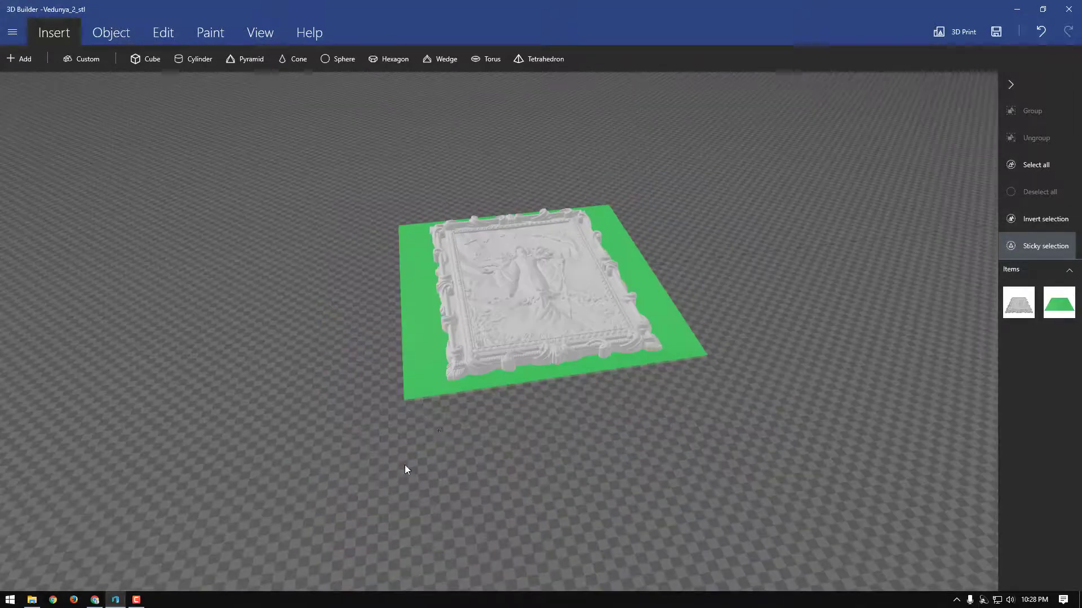
# - Duplicate the relief frame and drag the copy right of the plate, to X 382.75 mm
pyautogui.click(489, 352)
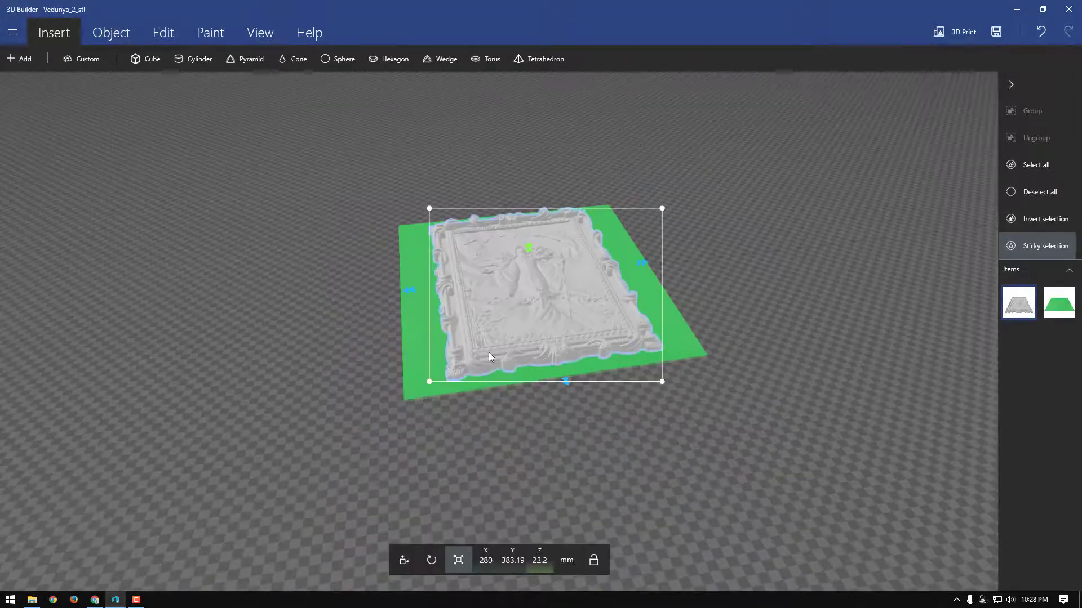
pyautogui.click(403, 563)
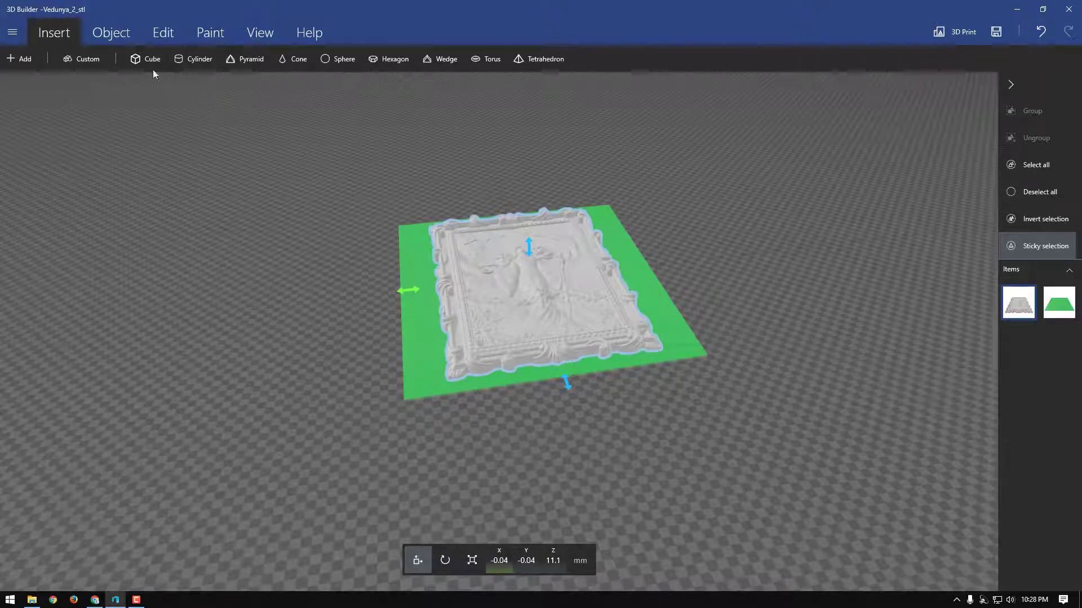
pyautogui.click(111, 32)
pyautogui.click(31, 58)
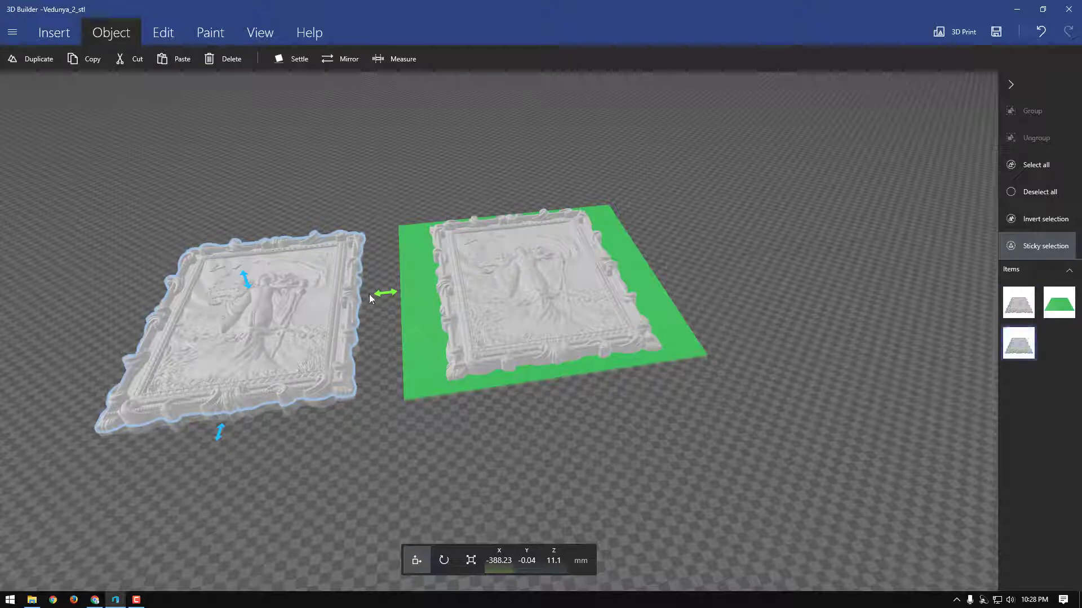
pyautogui.moveTo(390, 295); pyautogui.dragTo(817, 340)
pyautogui.click(692, 309)
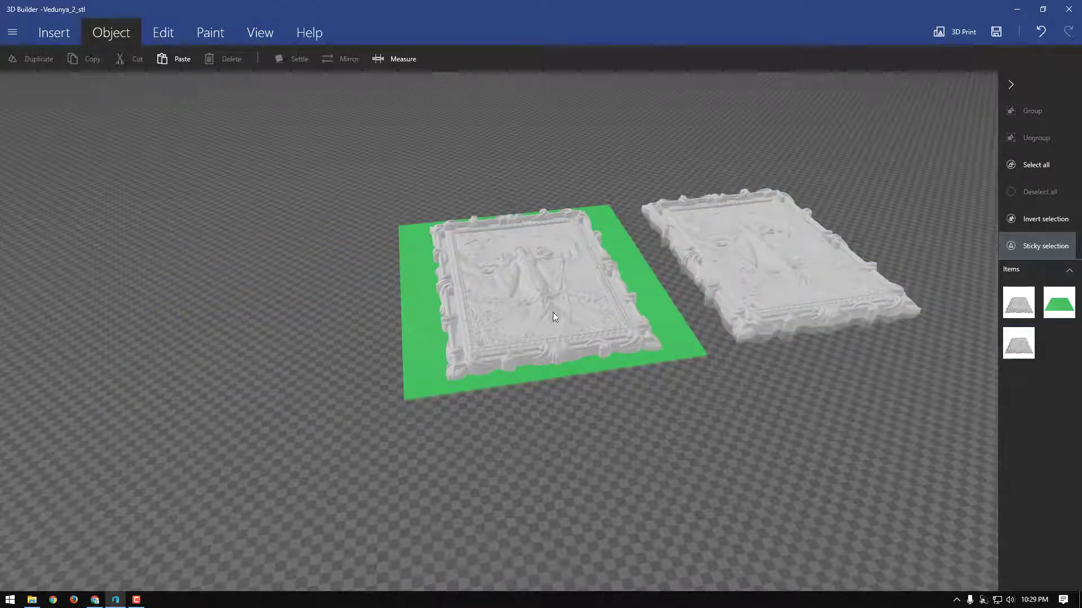
pyautogui.click(538, 336)
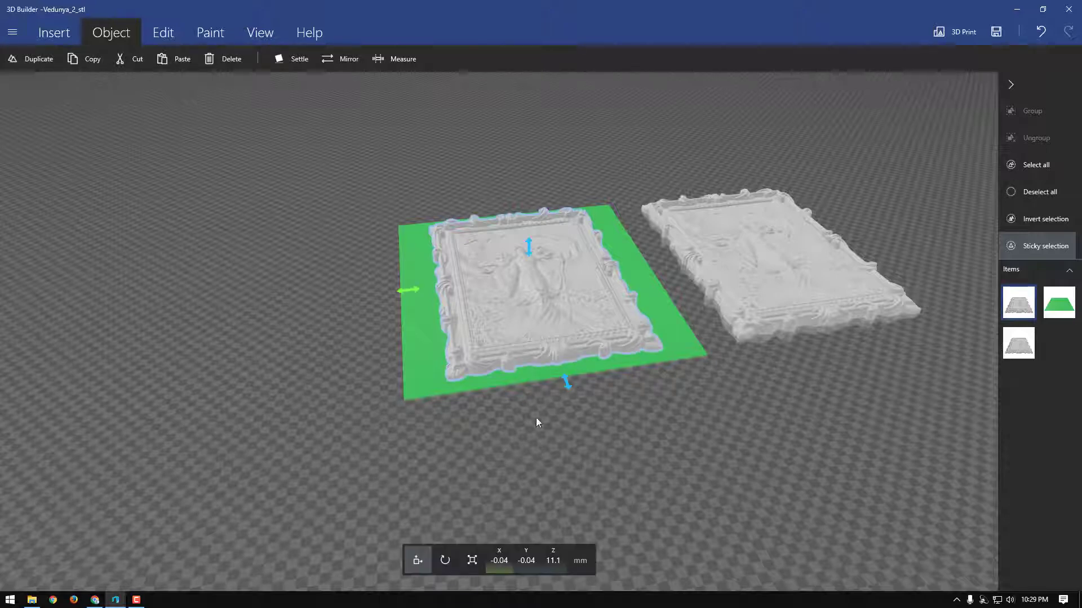
pyautogui.scroll(3, 502, 431)
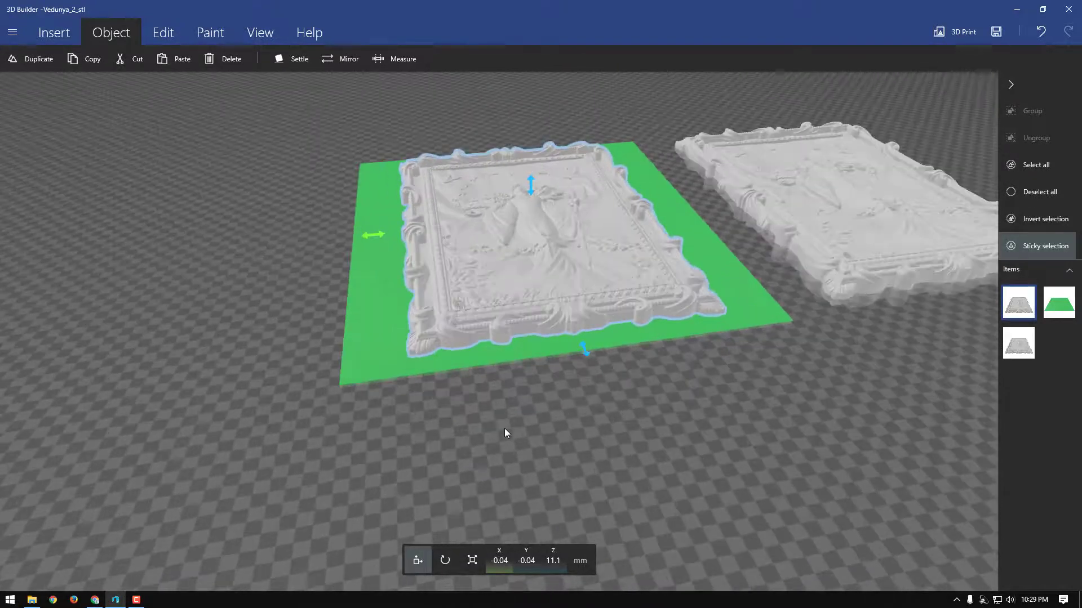
pyautogui.moveTo(505, 428); pyautogui.dragTo(505, 304)
pyautogui.scroll(4, 510, 393)
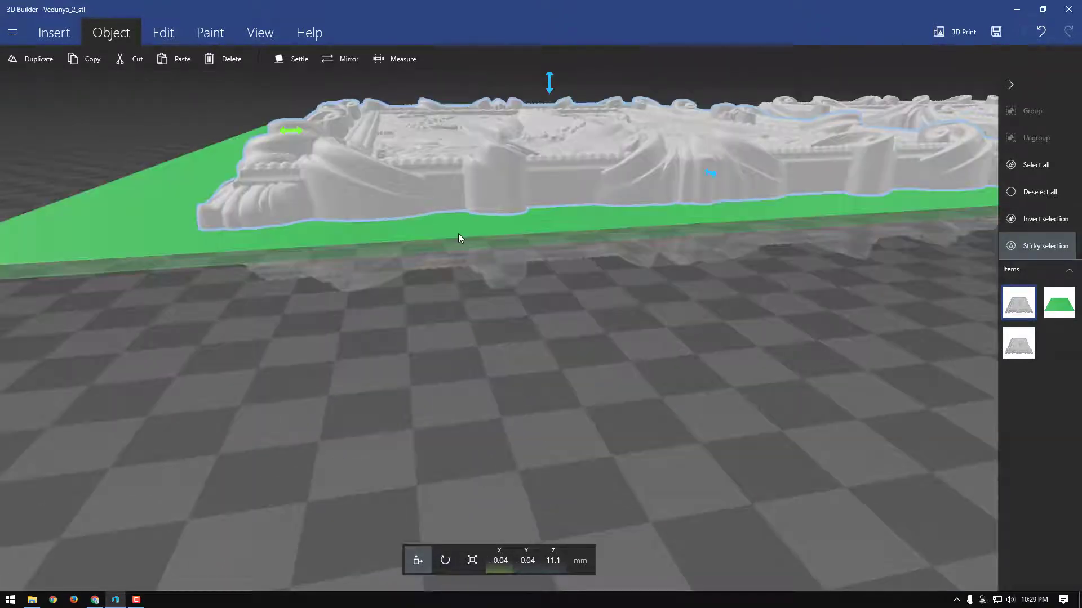
# - Select the relief together with the green plate and Settle both onto the floor
pyautogui.click(495, 215)
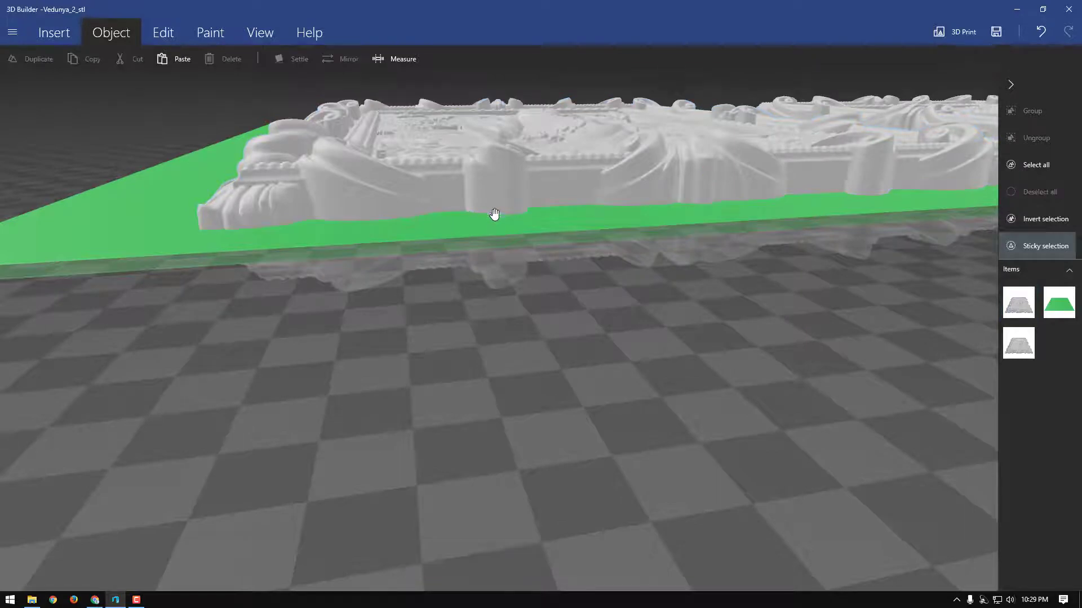
pyautogui.moveTo(317, 307); pyautogui.dragTo(356, 300)
pyautogui.click(327, 199)
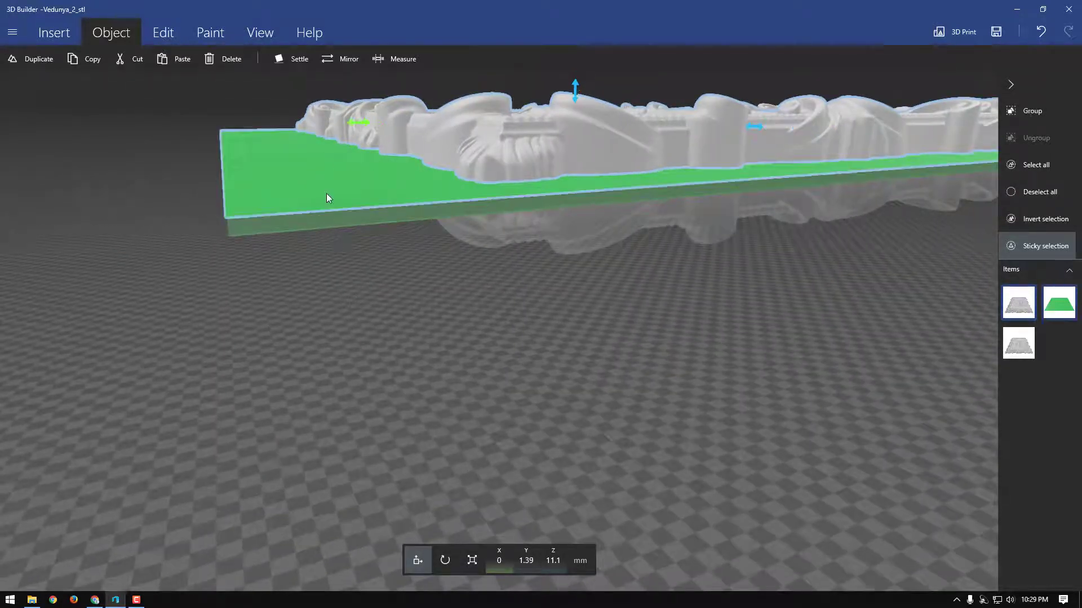
pyautogui.click(292, 66)
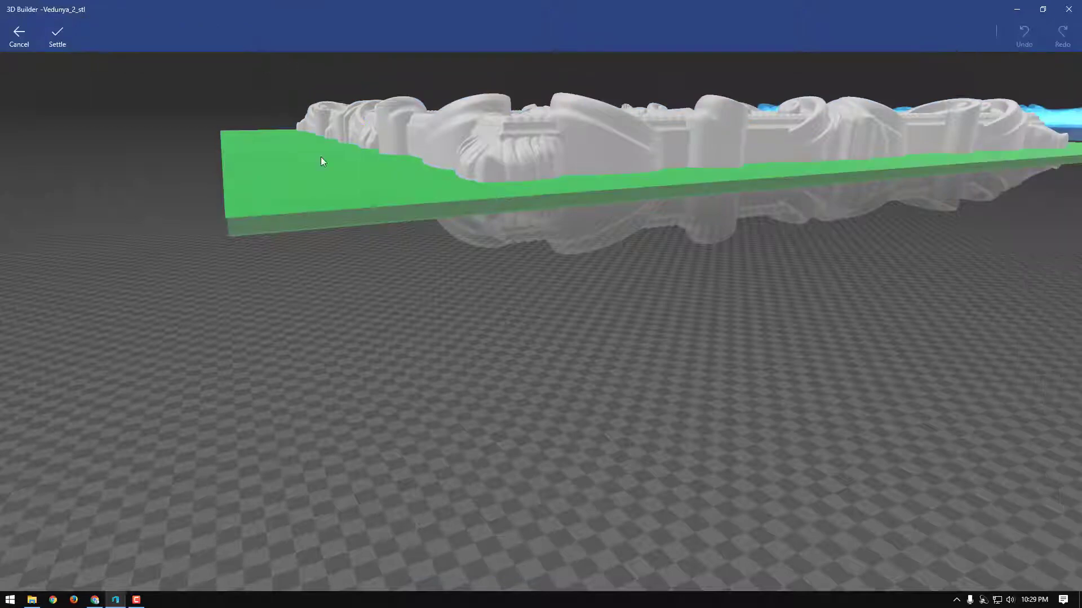
pyautogui.click(57, 35)
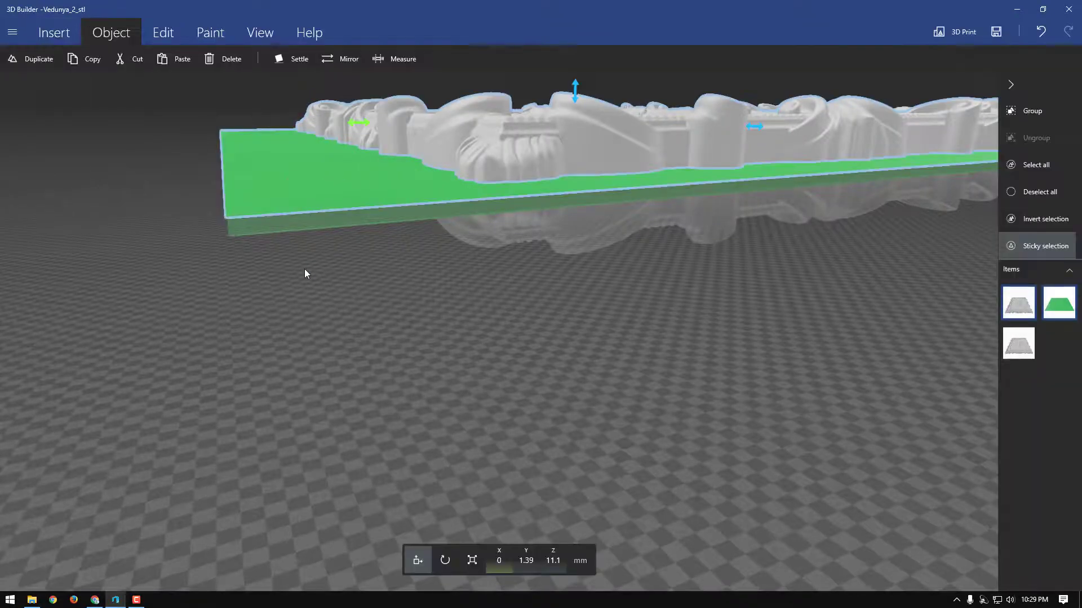
pyautogui.moveTo(304, 269); pyautogui.dragTo(255, 338)
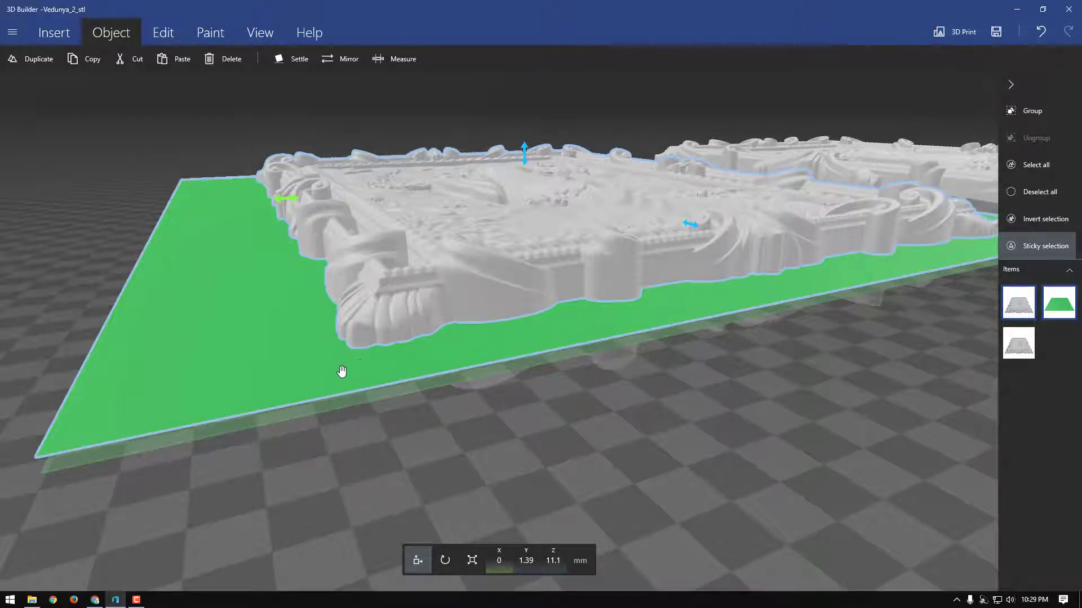
pyautogui.click(360, 369)
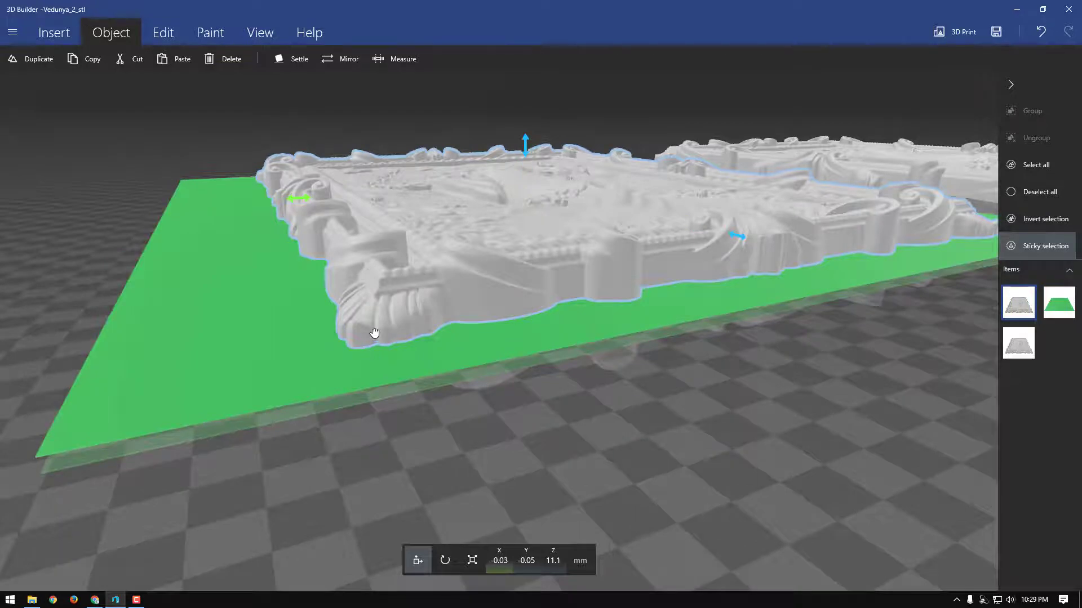
# - Try a relief Z position of 10.95 mm, undo it, then set 11.87 mm
pyautogui.moveTo(440, 422); pyautogui.dragTo(428, 399, button='right')
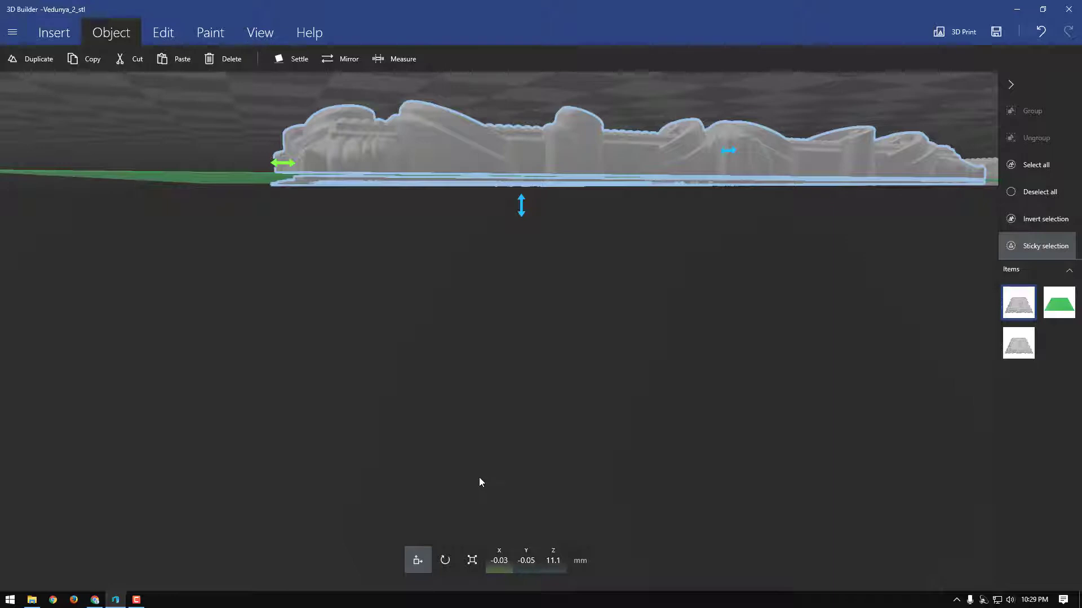
pyautogui.press('Tab')
pyautogui.press('Tab')
pyautogui.write('10.95')
pyautogui.press('Return')
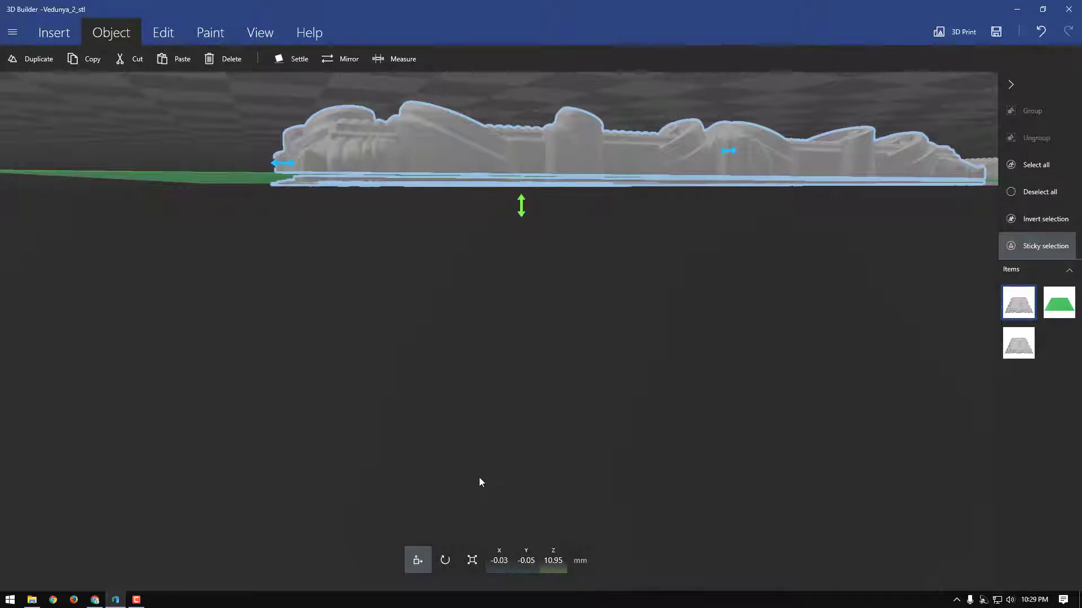
pyautogui.hotkey('ctrl', 'z')
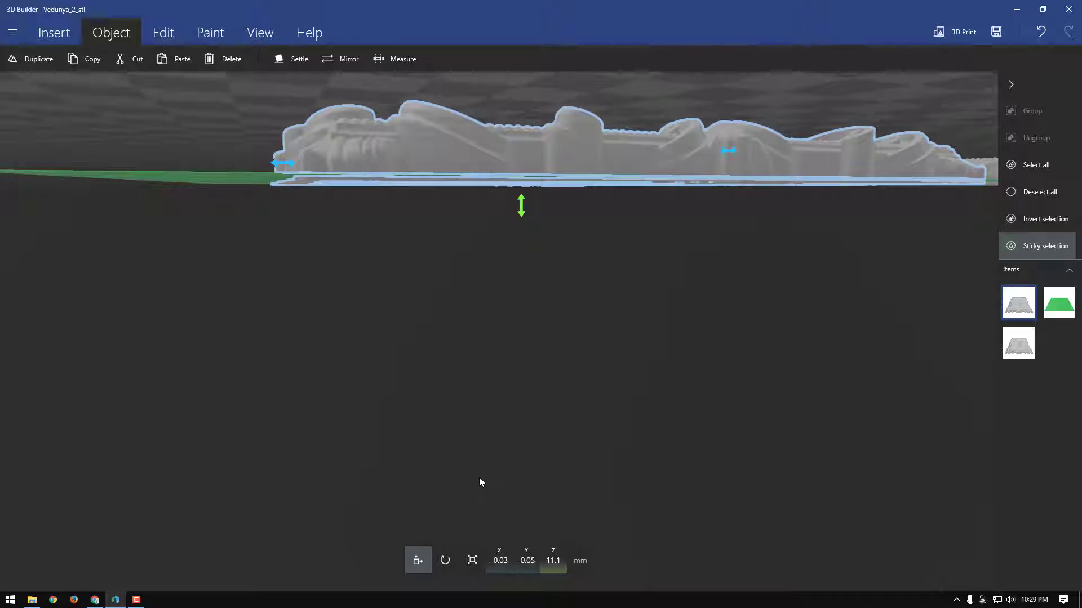
pyautogui.write('11.87')
pyautogui.press('Return')
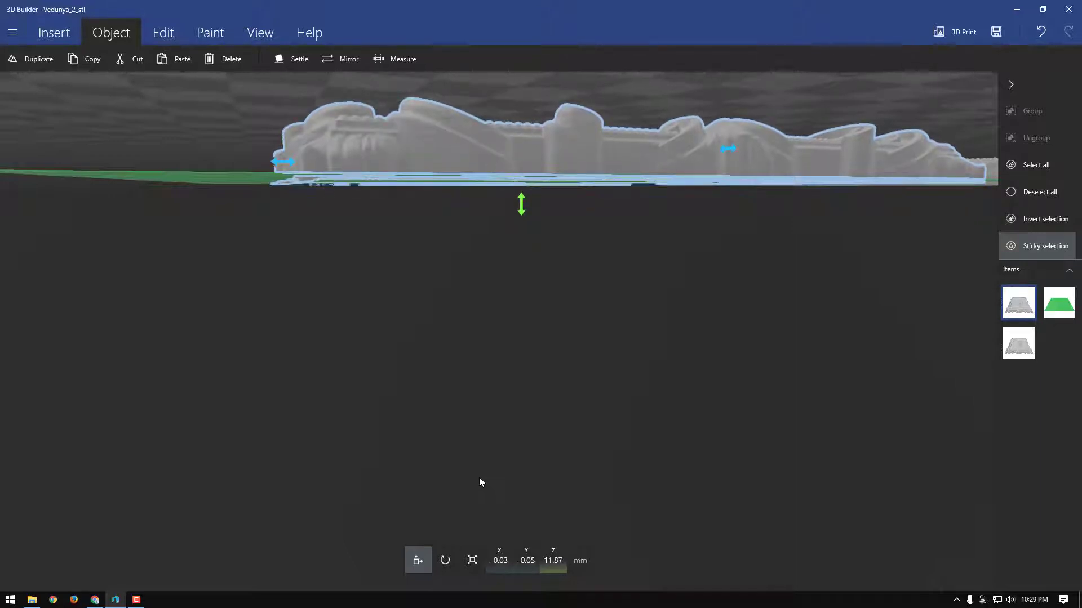
# - Test relief heights of 12.32 and 12.17 mm, then return it to Z 11.87 mm
pyautogui.write('12.32')
pyautogui.press('Return')
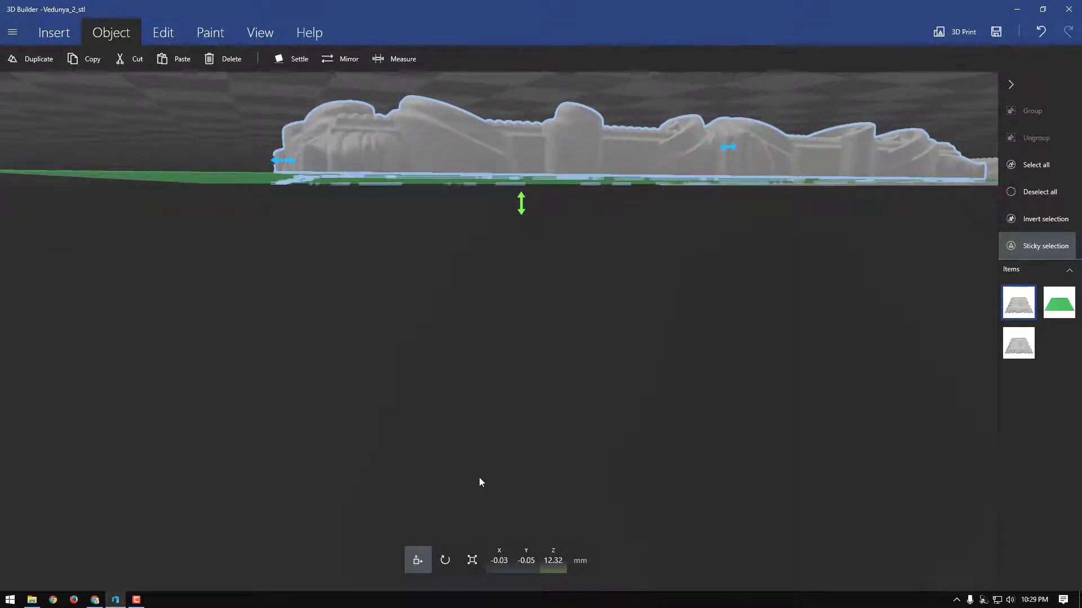
pyautogui.write('12.17')
pyautogui.press('Return')
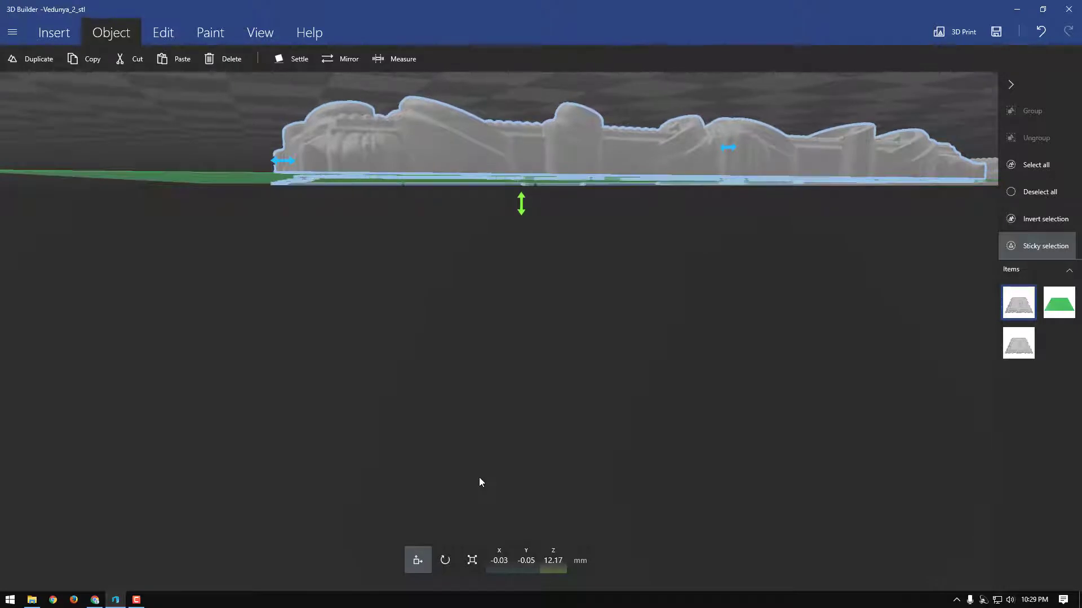
pyautogui.write('11.87')
pyautogui.press('Return')
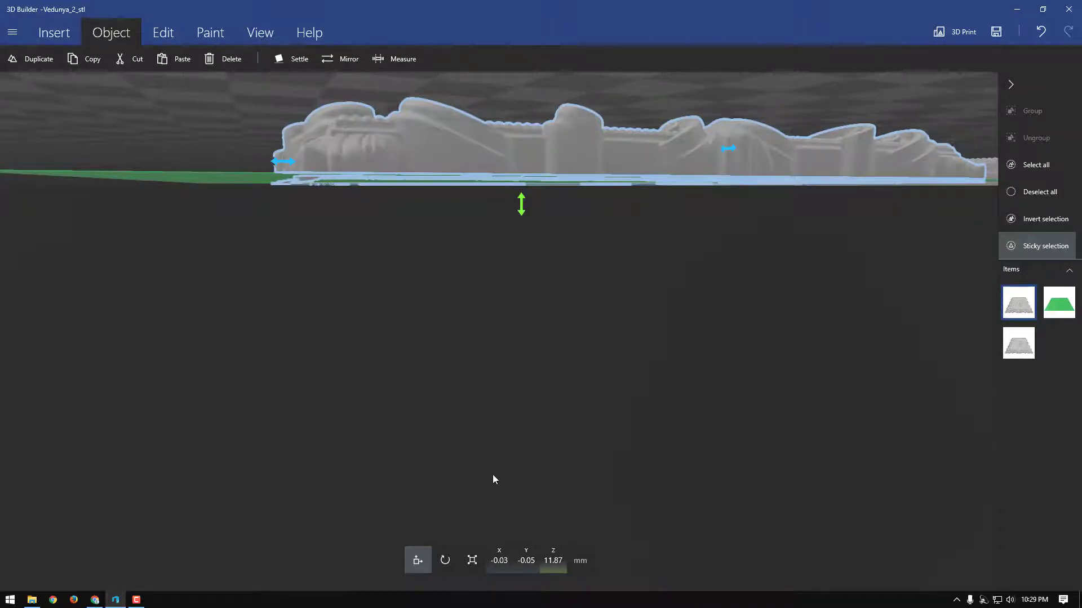
pyautogui.moveTo(492, 476); pyautogui.dragTo(470, 467)
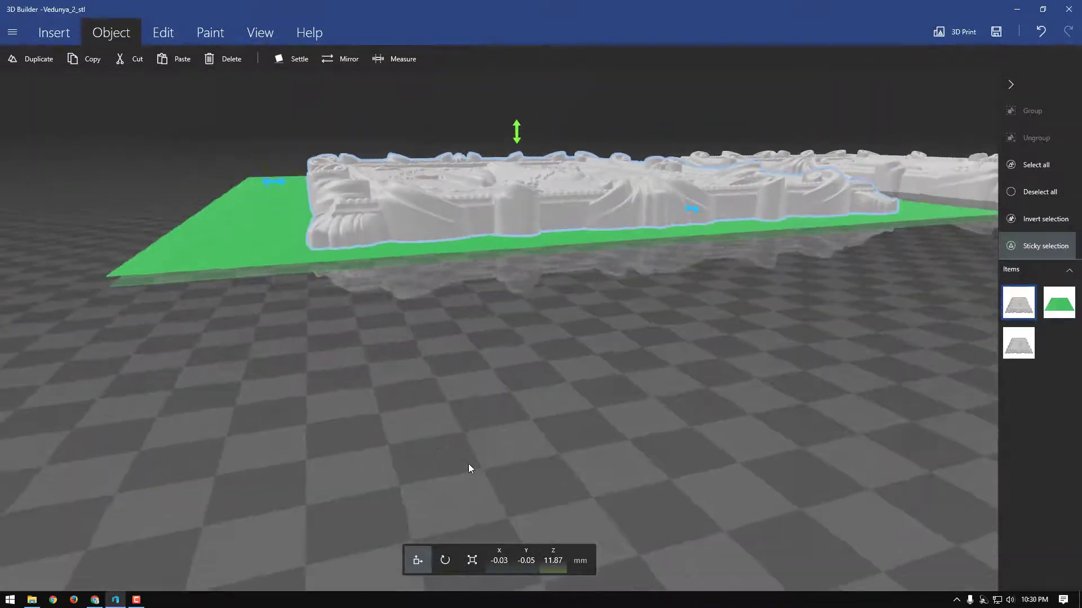
pyautogui.click(356, 238)
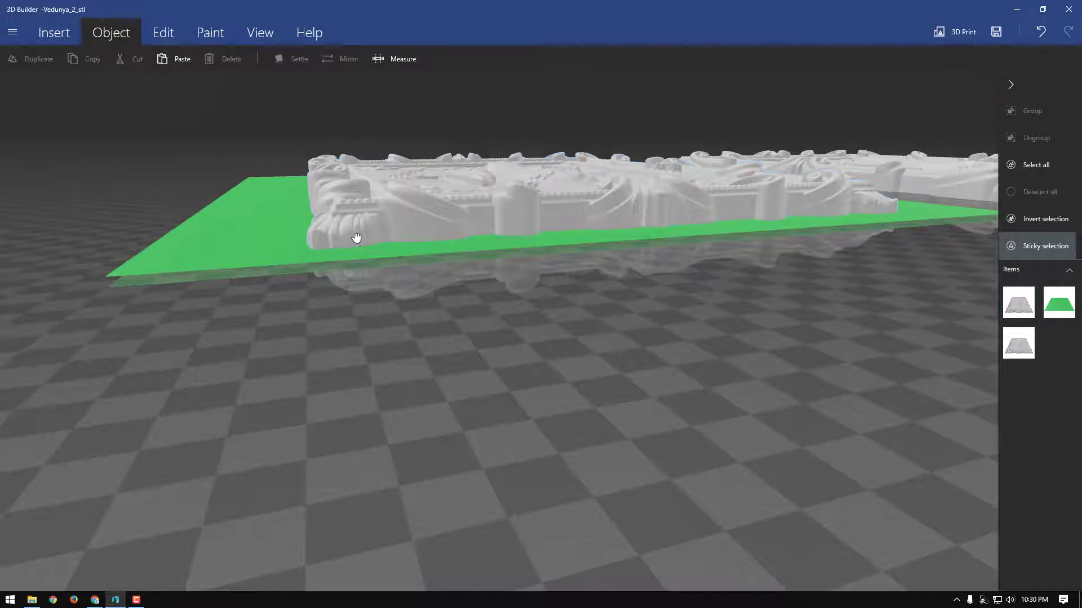
pyautogui.click(356, 236)
pyautogui.moveTo(396, 314); pyautogui.dragTo(381, 386)
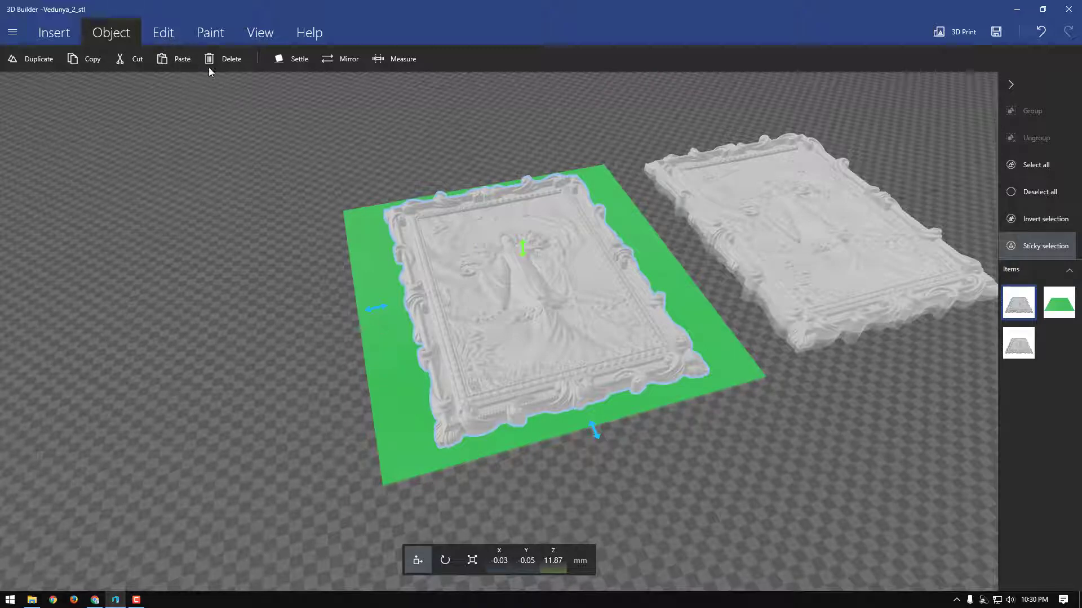
# - Subtract the relief's footprint from the green plate to cut it to the wavy outline
pyautogui.click(163, 33)
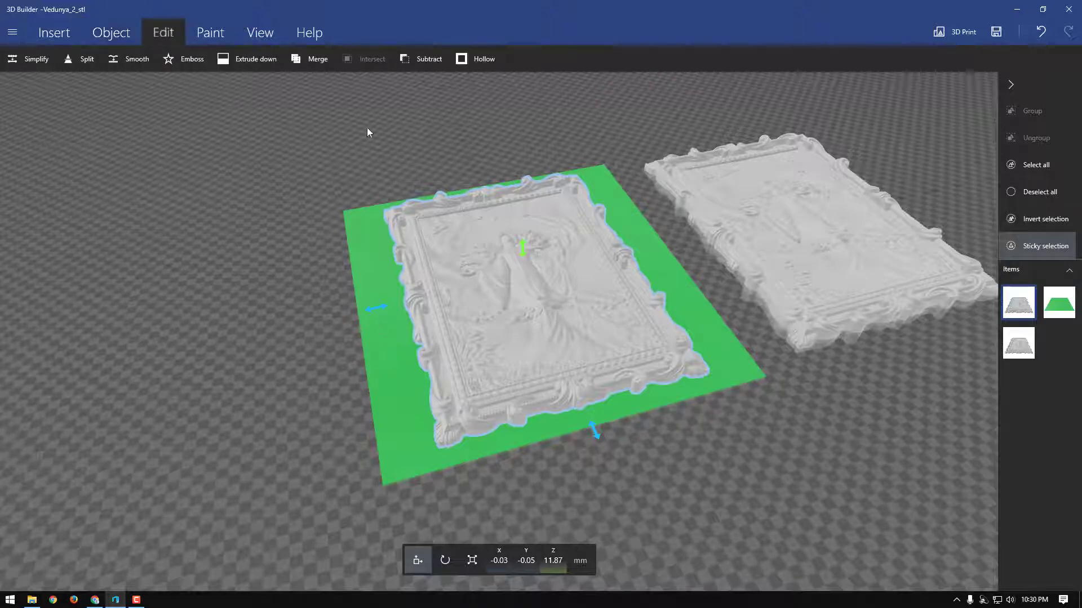
pyautogui.click(428, 59)
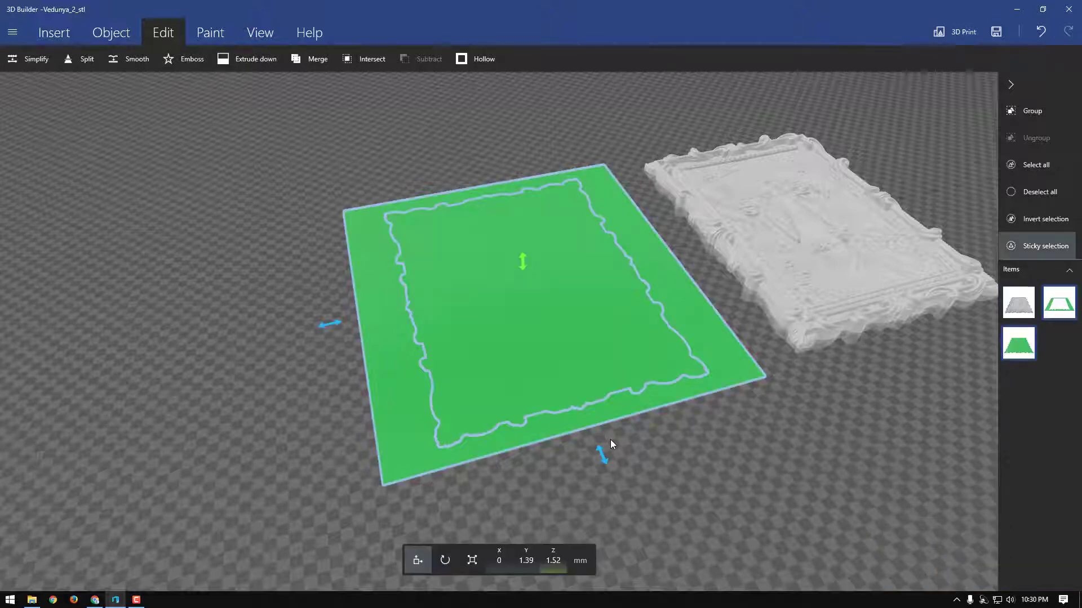
pyautogui.moveTo(589, 434); pyautogui.dragTo(590, 407)
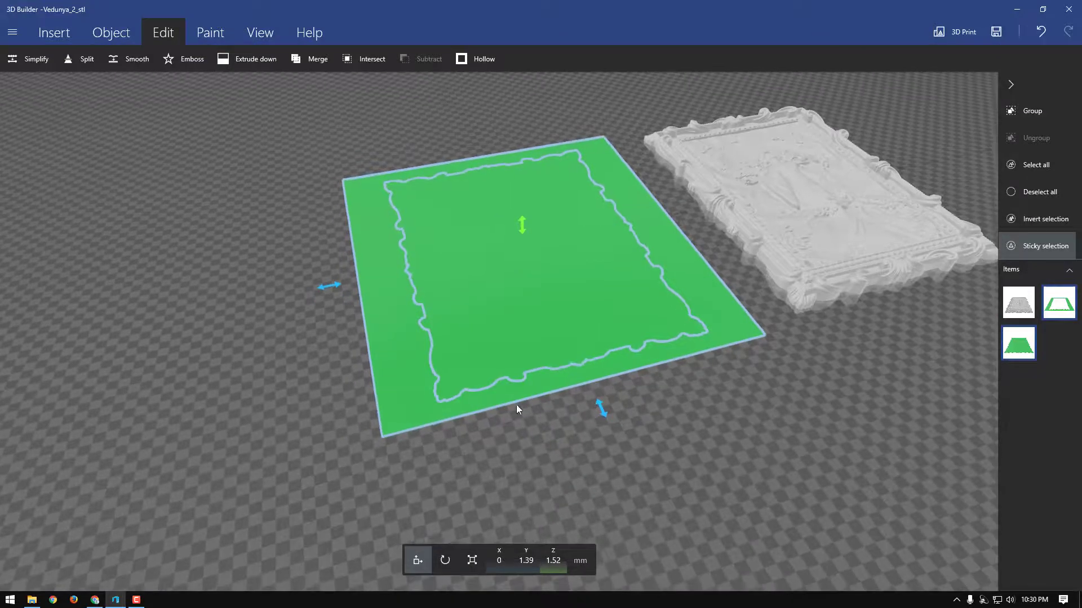
# - Delete the leftover rectangular border piece of the cut plate
pyautogui.click(485, 306)
pyautogui.click(721, 341)
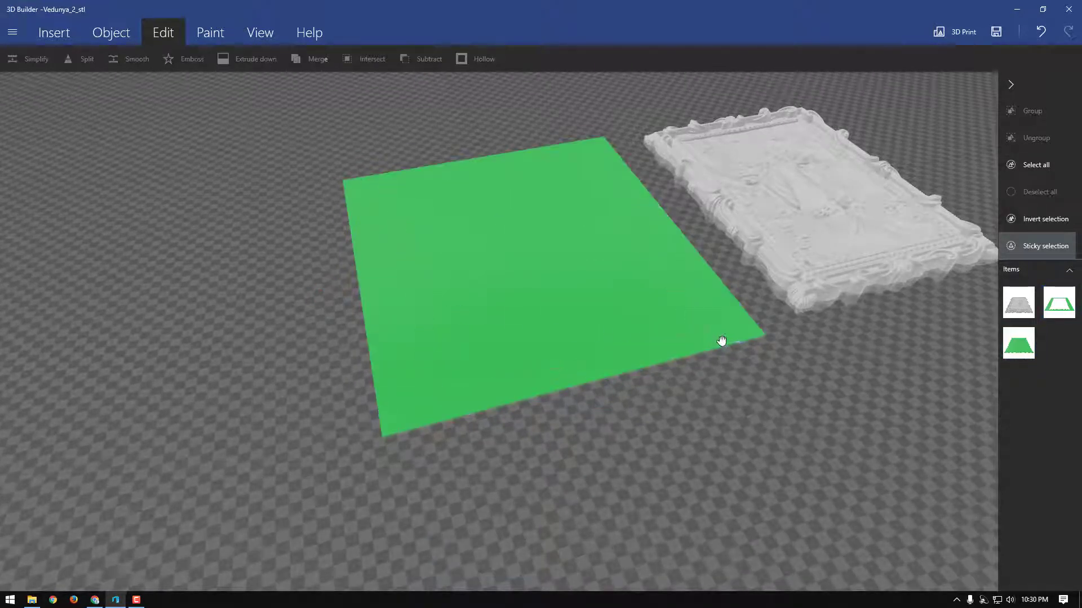
pyautogui.click(658, 361)
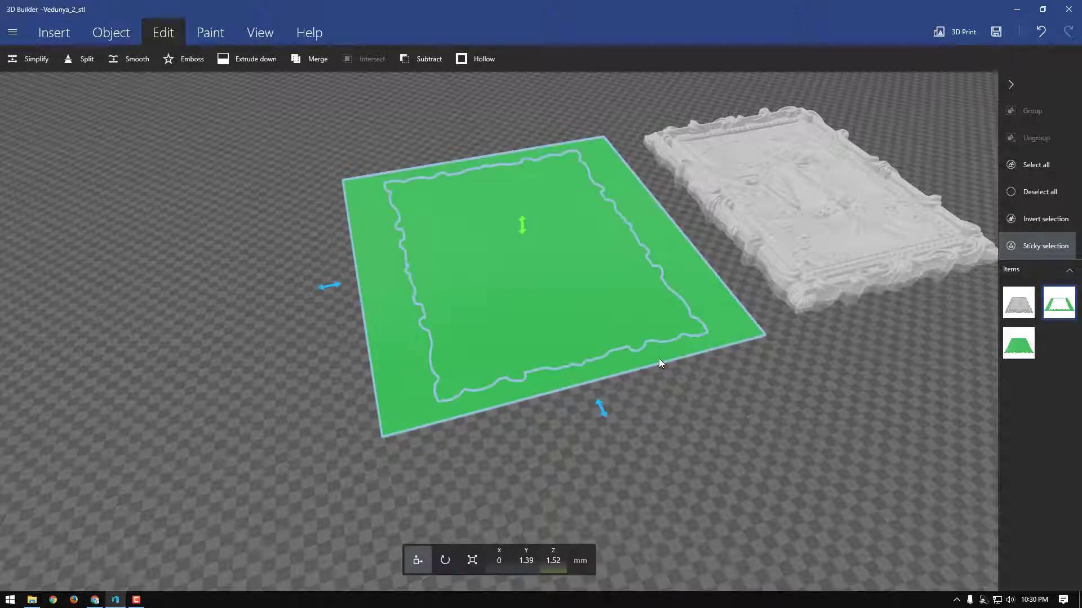
pyautogui.press('Delete')
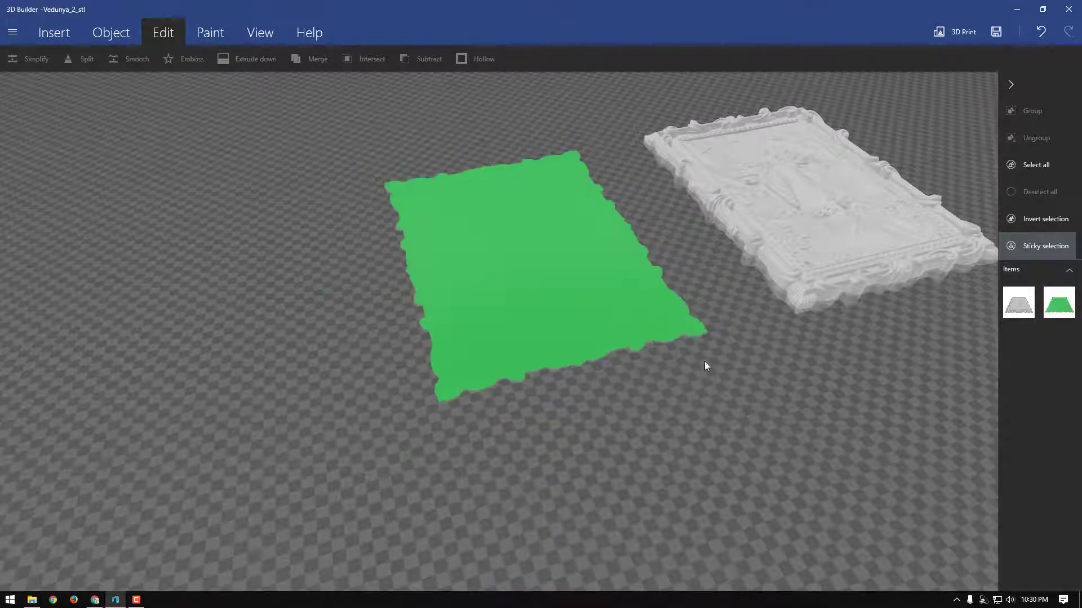
pyautogui.moveTo(726, 392); pyautogui.dragTo(664, 400)
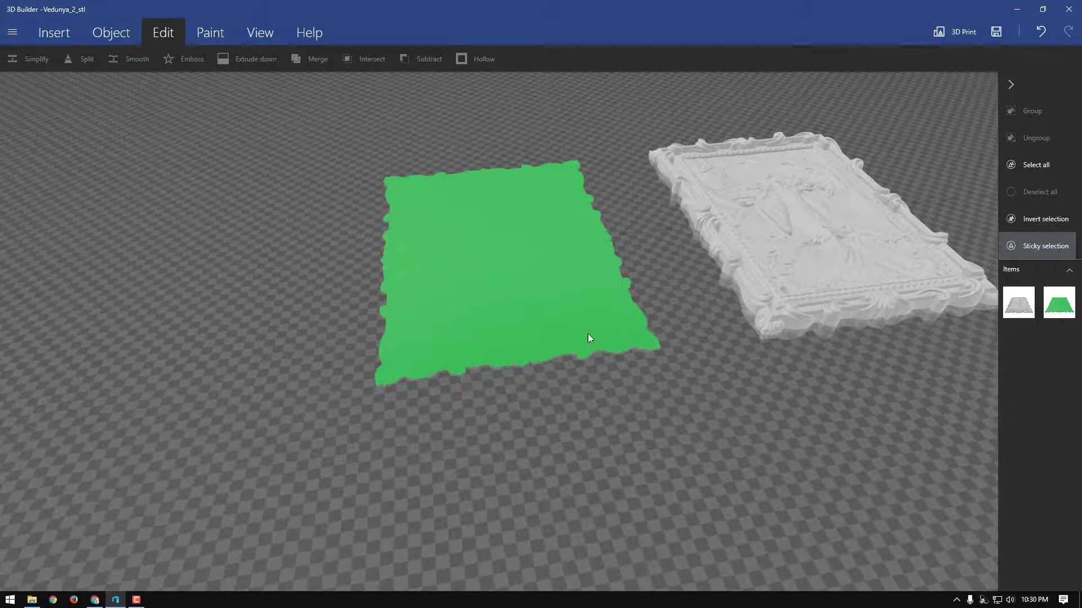
pyautogui.moveTo(528, 414); pyautogui.dragTo(501, 388)
# - Settle the trimmed green plate onto the build floor
pyautogui.click(477, 302)
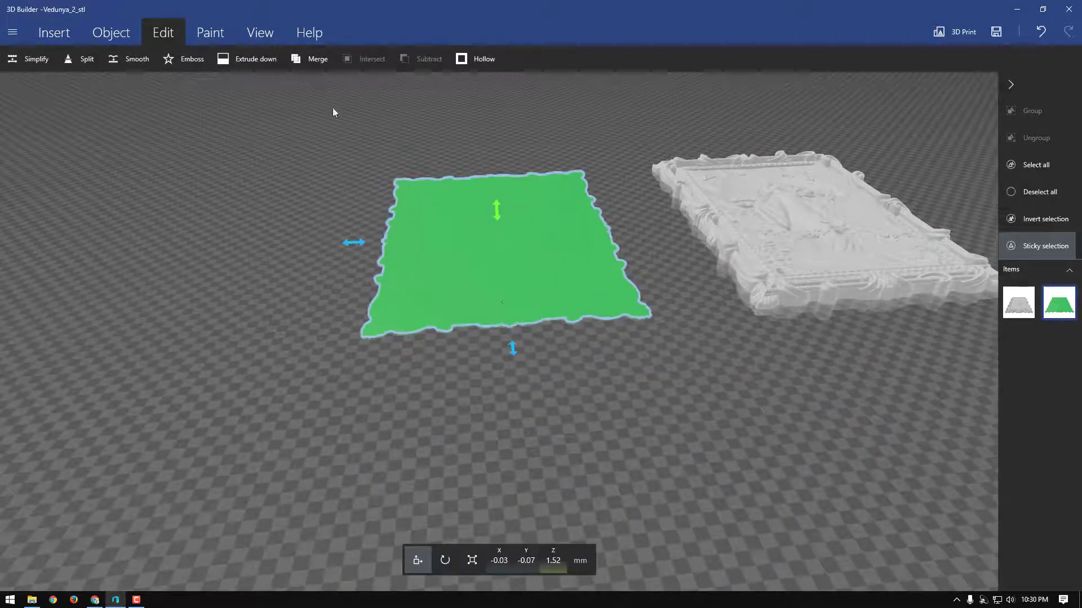
pyautogui.click(112, 33)
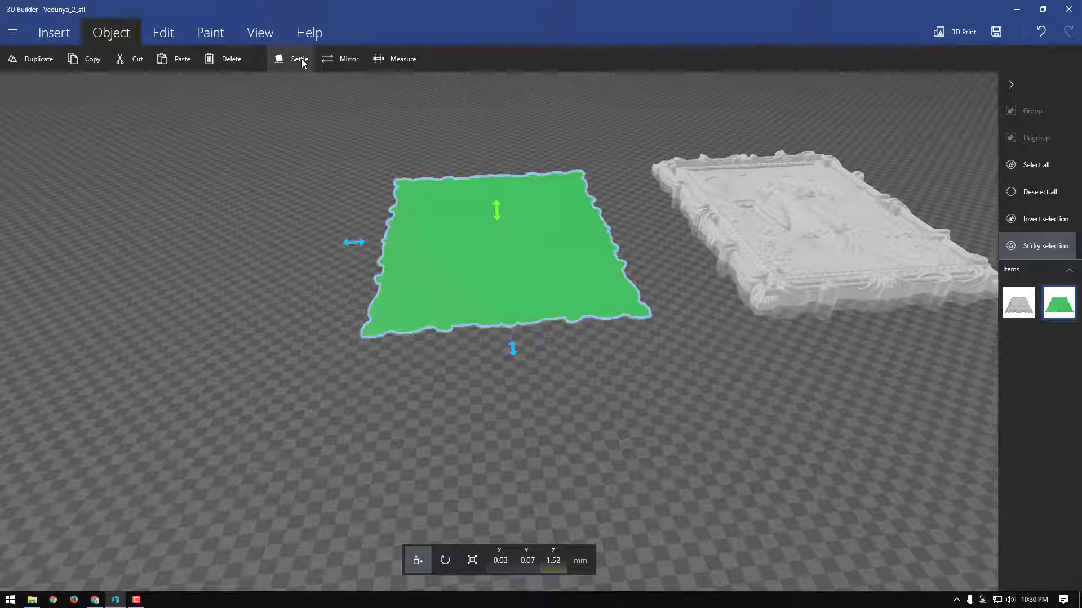
pyautogui.click(299, 59)
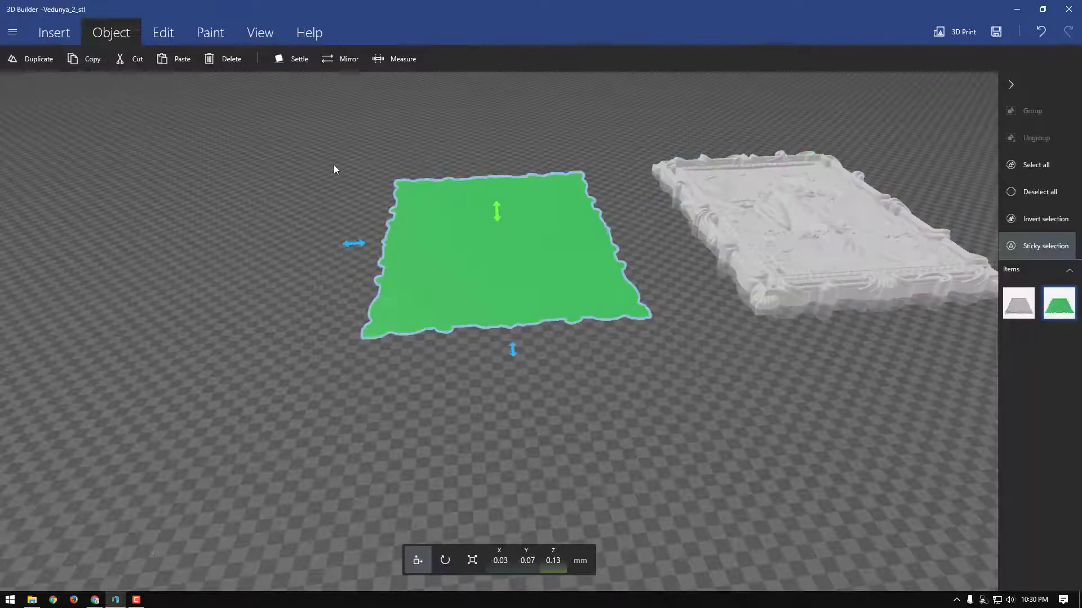
# - Slide the ornate frame model left along X so it overlaps the green plate
pyautogui.click(428, 258)
pyautogui.click(754, 267)
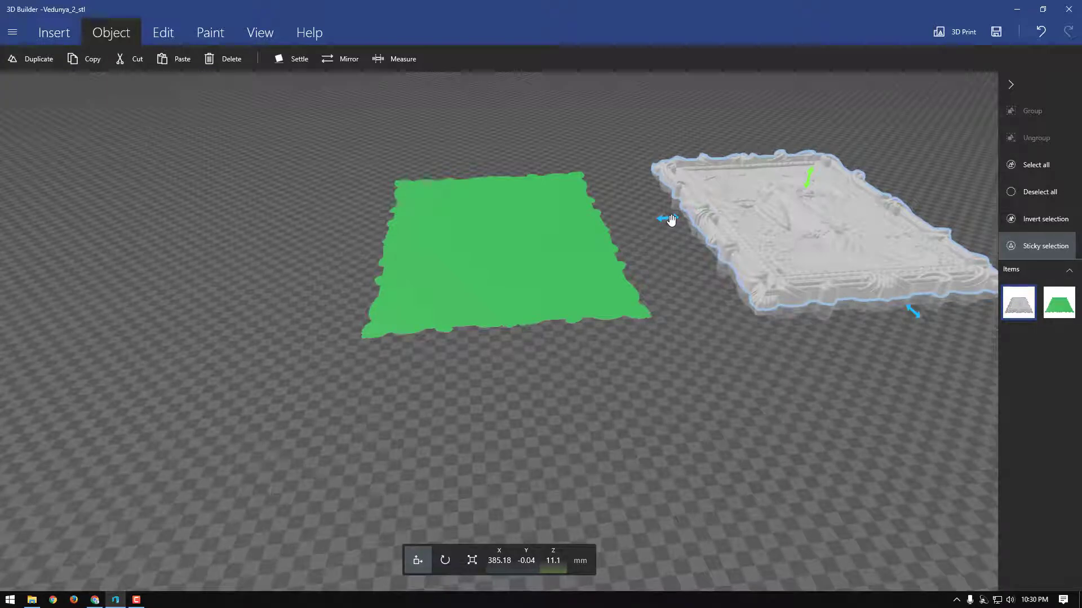
pyautogui.moveTo(671, 220); pyautogui.dragTo(345, 221)
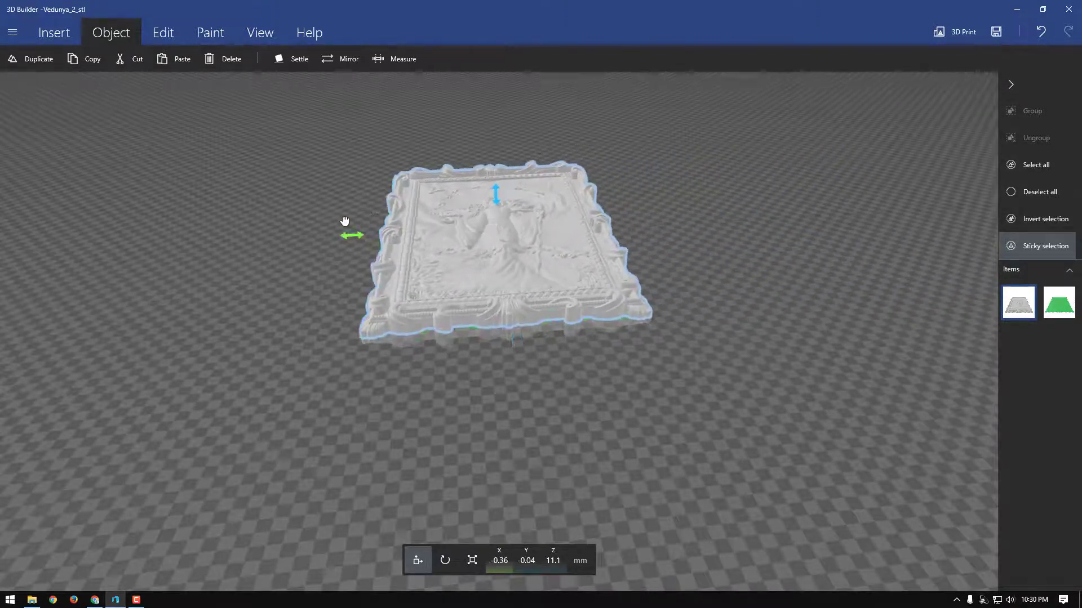
pyautogui.moveTo(427, 408)
pyautogui.mouseDown(button='right')
pyautogui.moveTo(434, 307)
pyautogui.moveTo(500, 434)
pyautogui.moveTo(503, 345)
pyautogui.moveTo(586, 361)
pyautogui.moveTo(551, 393)
pyautogui.moveTo(458, 363)
pyautogui.moveTo(514, 357)
pyautogui.moveTo(314, 367)
pyautogui.moveTo(295, 418)
pyautogui.moveTo(377, 391)
pyautogui.moveTo(425, 408)
pyautogui.mouseUp(button='right')
pyautogui.scroll(3, 434, 306)
pyautogui.scroll(3, 559, 392)
pyautogui.scroll(-3, 419, 417)
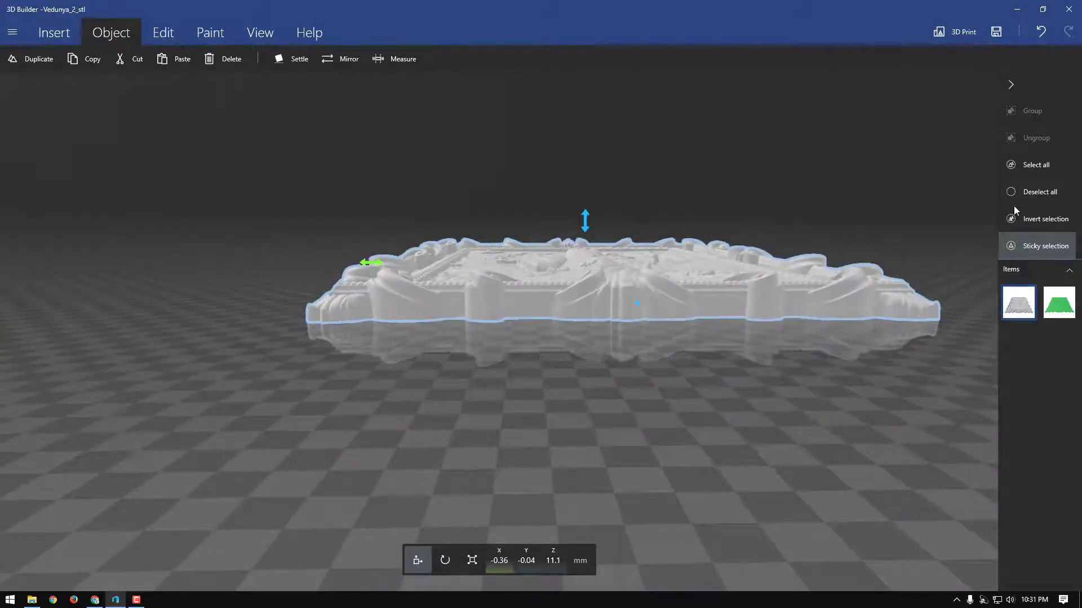
pyautogui.click(1026, 192)
# - Scale the green base plate with locked proportions to 100.1% in percent units
pyautogui.click(1061, 304)
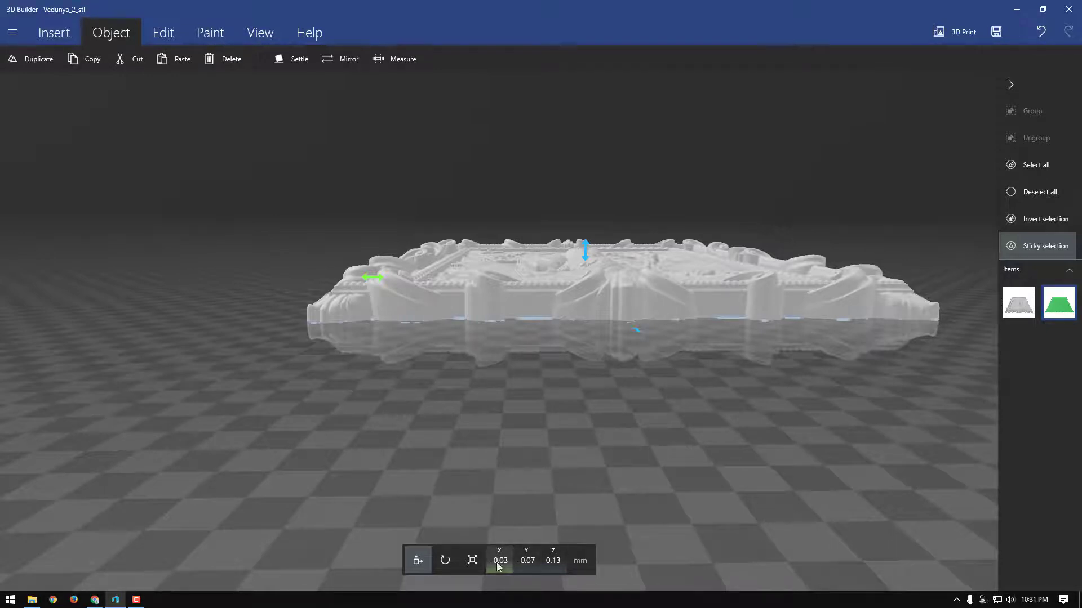
pyautogui.click(474, 563)
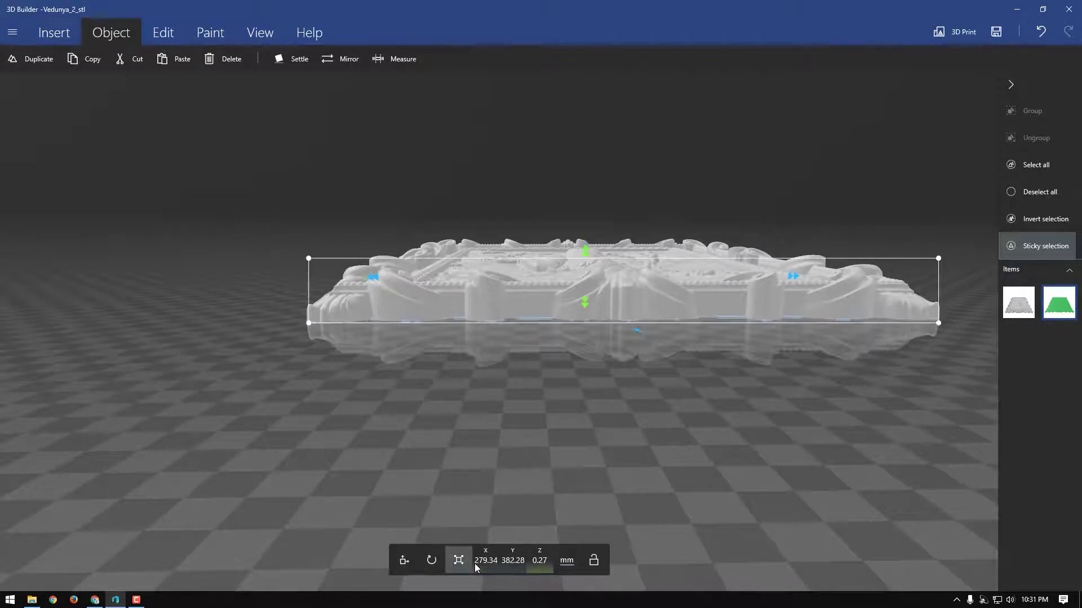
pyautogui.click(593, 562)
pyautogui.click(567, 560)
pyautogui.click(539, 560)
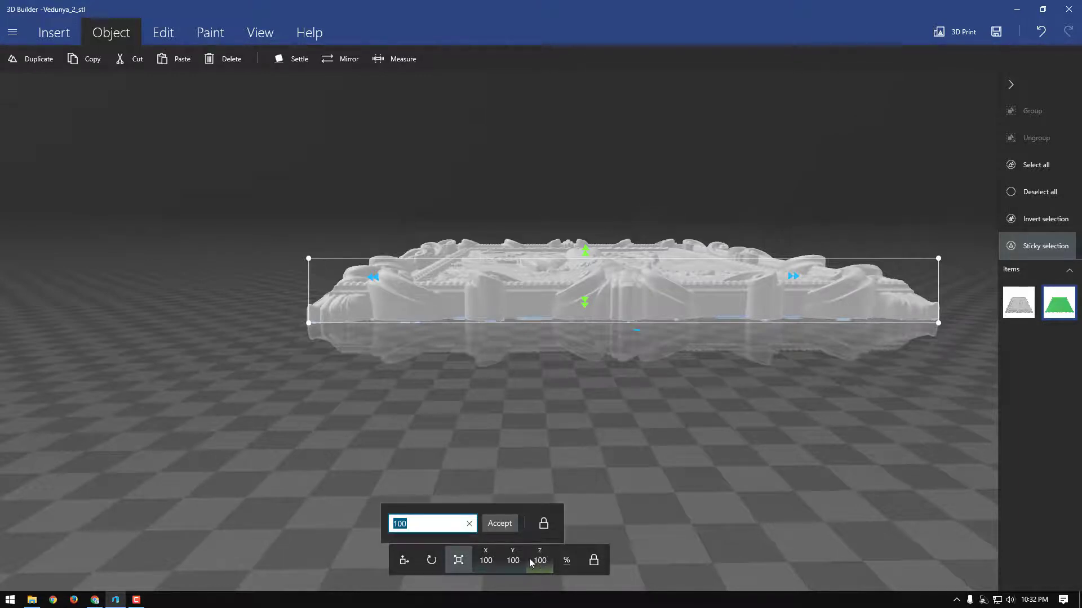
pyautogui.click(428, 525)
pyautogui.write('.10')
pyautogui.click(499, 524)
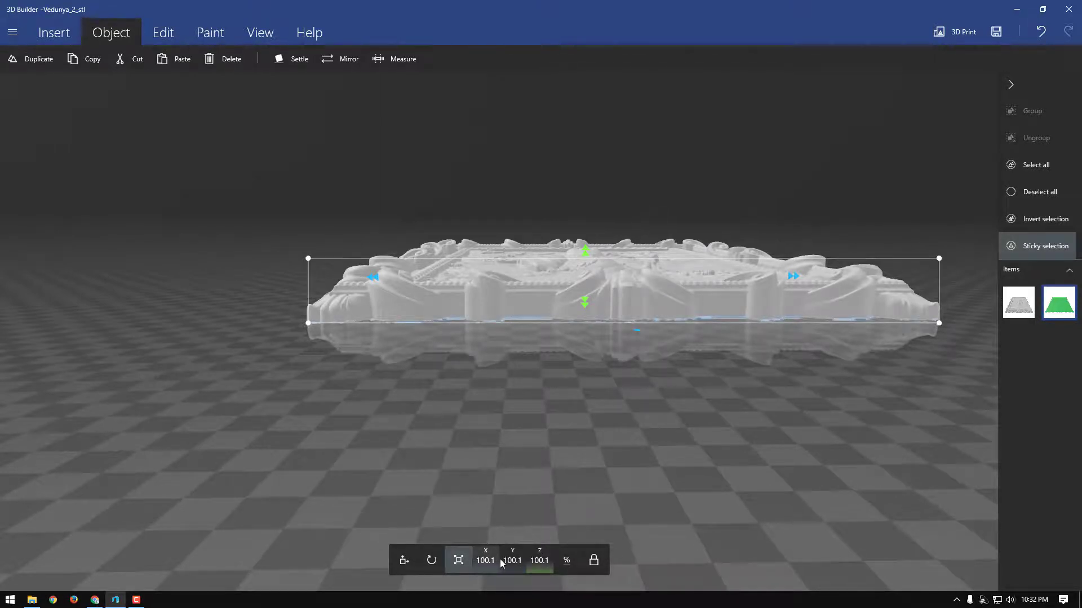
# - Unlock proportions and set the plate's Z size to 0.10 mm, keeping 279.62 × 382.66 mm
pyautogui.click(594, 560)
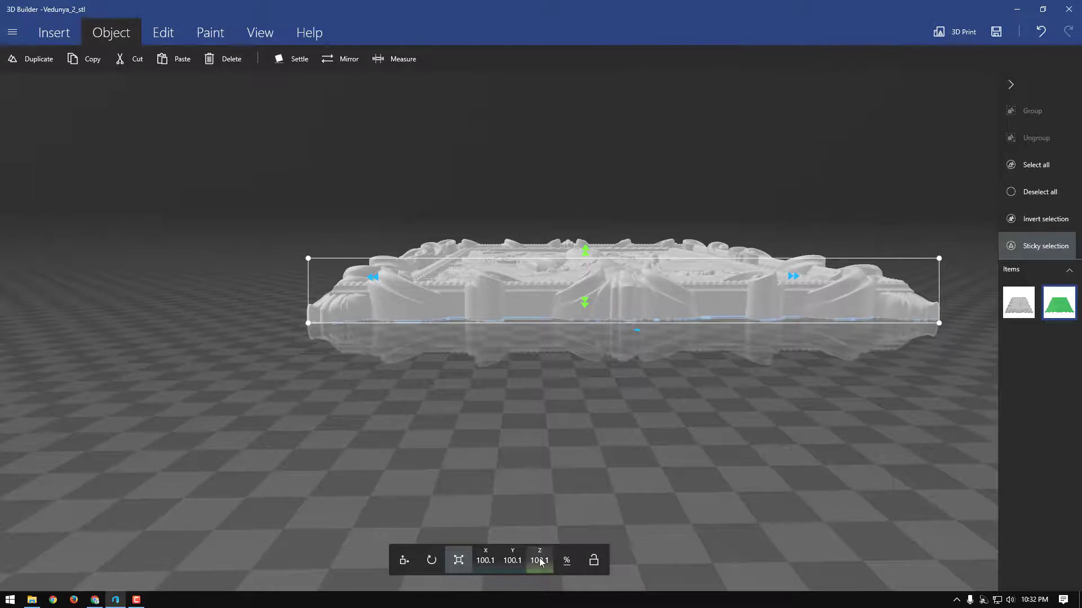
pyautogui.click(566, 560)
pyautogui.click(545, 566)
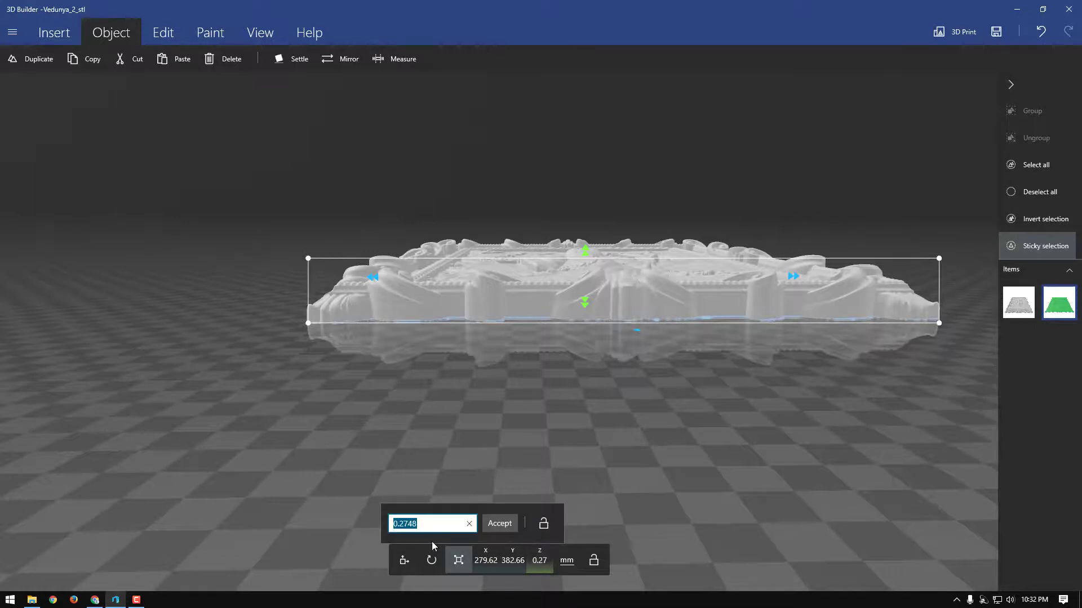
pyautogui.click(432, 523)
pyautogui.press('BackSpace')
pyautogui.press('BackSpace')
pyautogui.press('BackSpace')
pyautogui.press('BackSpace')
pyautogui.write('10')
pyautogui.click(495, 525)
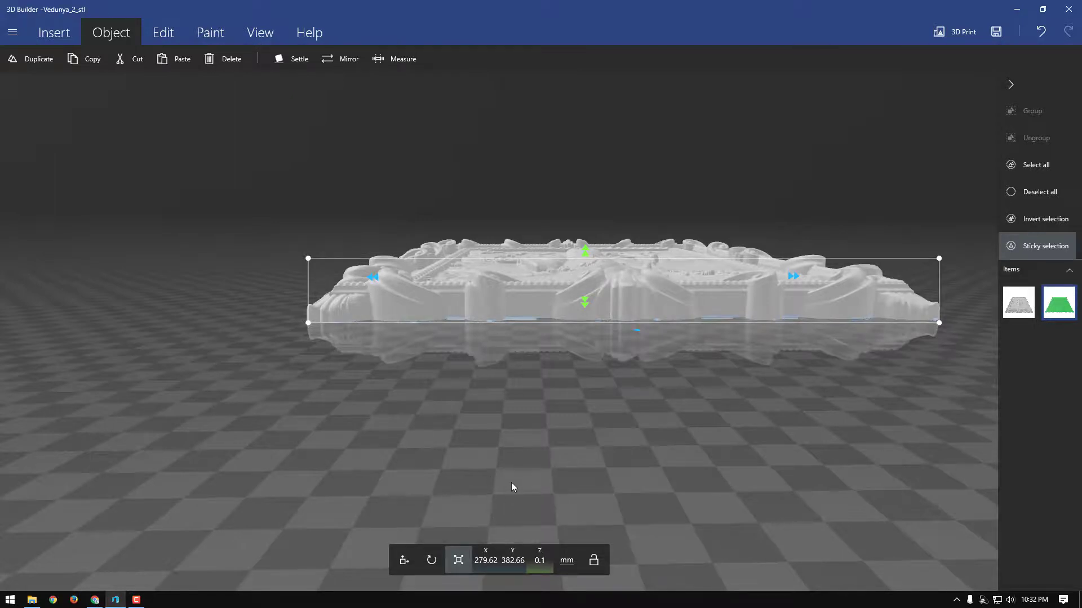
pyautogui.moveTo(495, 517); pyautogui.dragTo(434, 515)
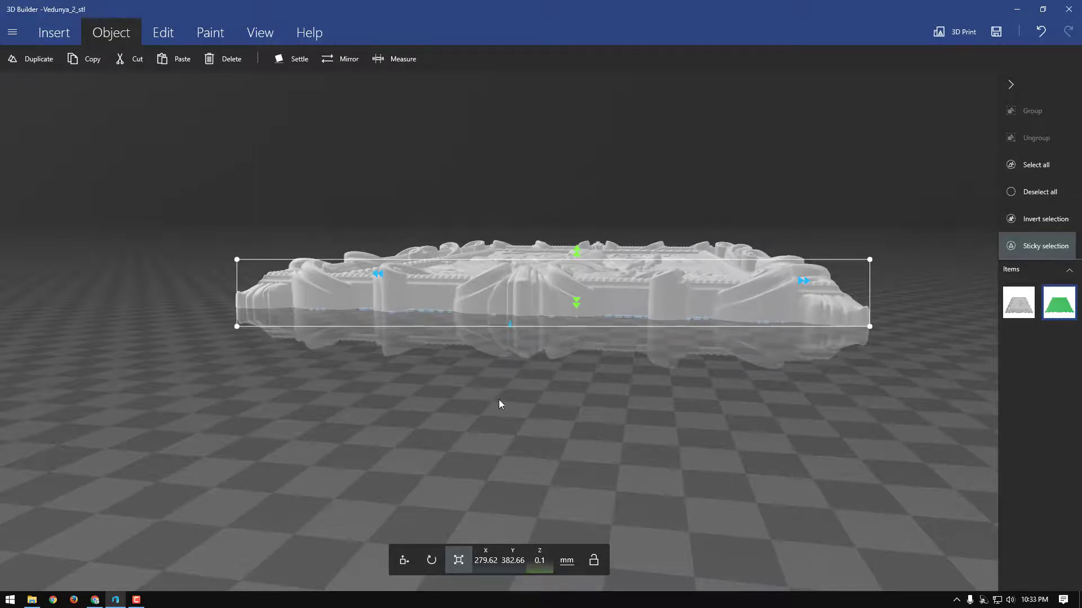
pyautogui.moveTo(485, 369); pyautogui.dragTo(423, 440)
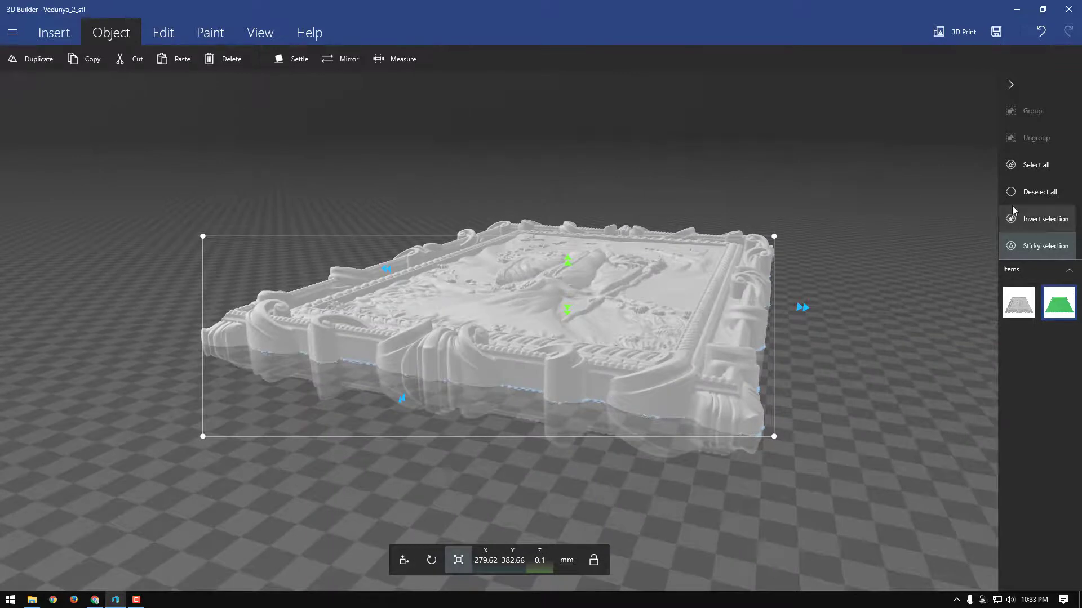
# - Select the relief plaque and green plate and Merge them into a single mesh
pyautogui.click(1034, 164)
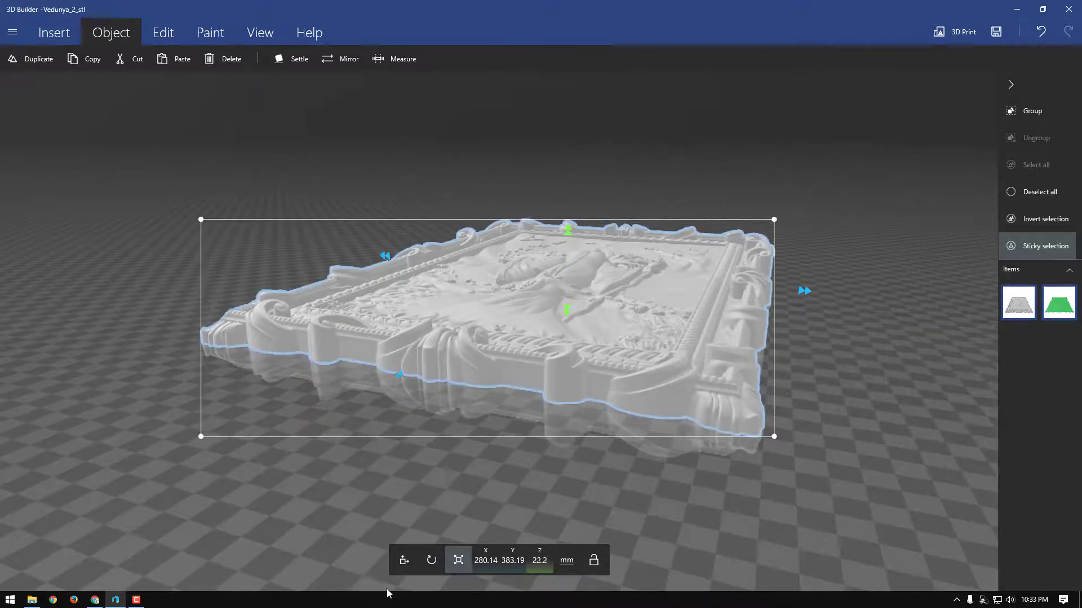
pyautogui.click(404, 560)
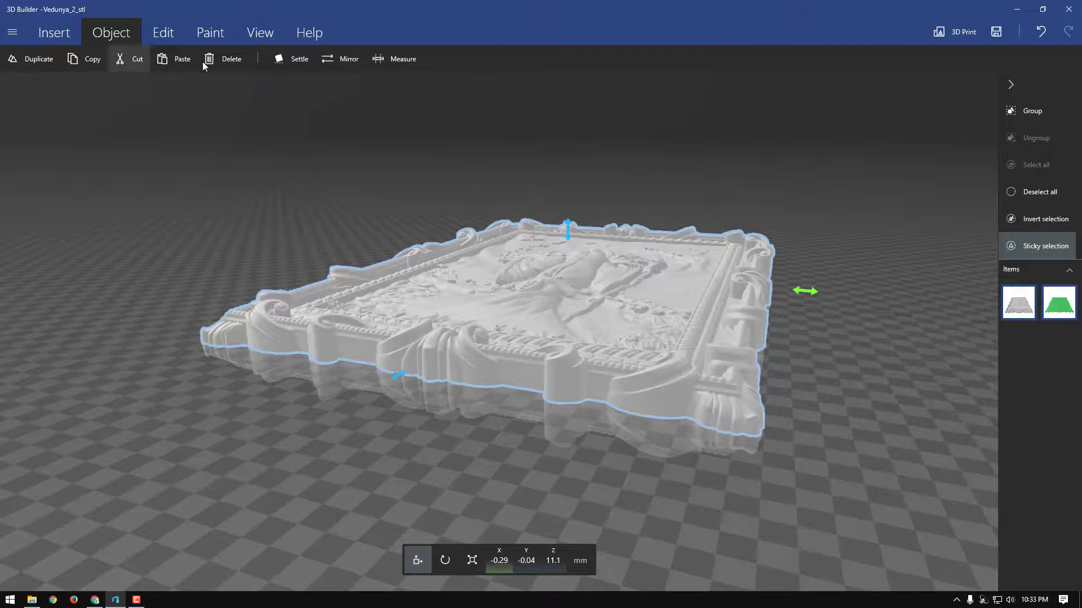
pyautogui.click(146, 39)
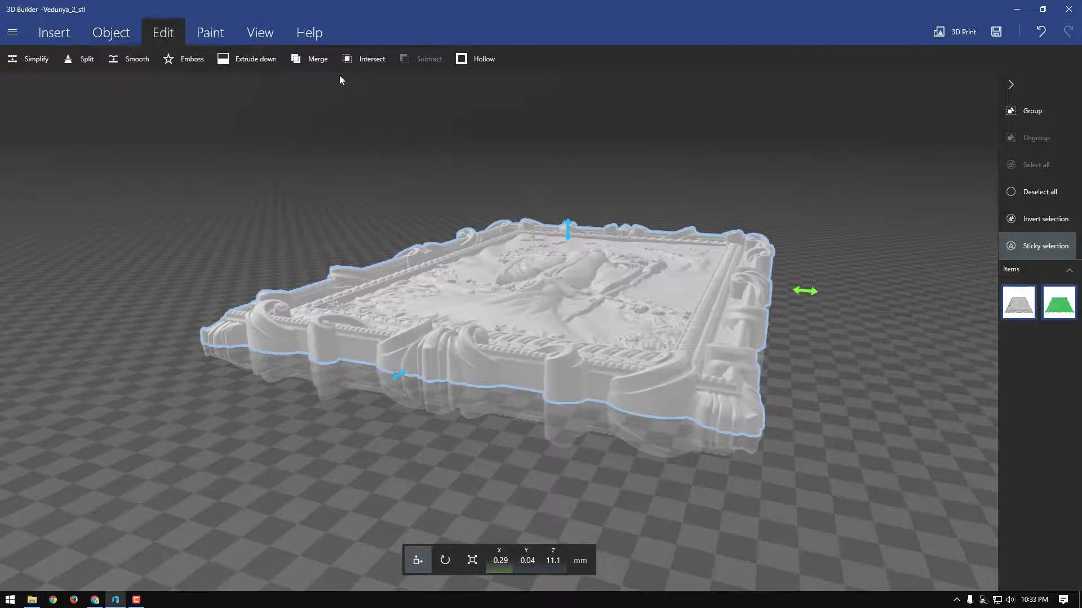
pyautogui.click(314, 59)
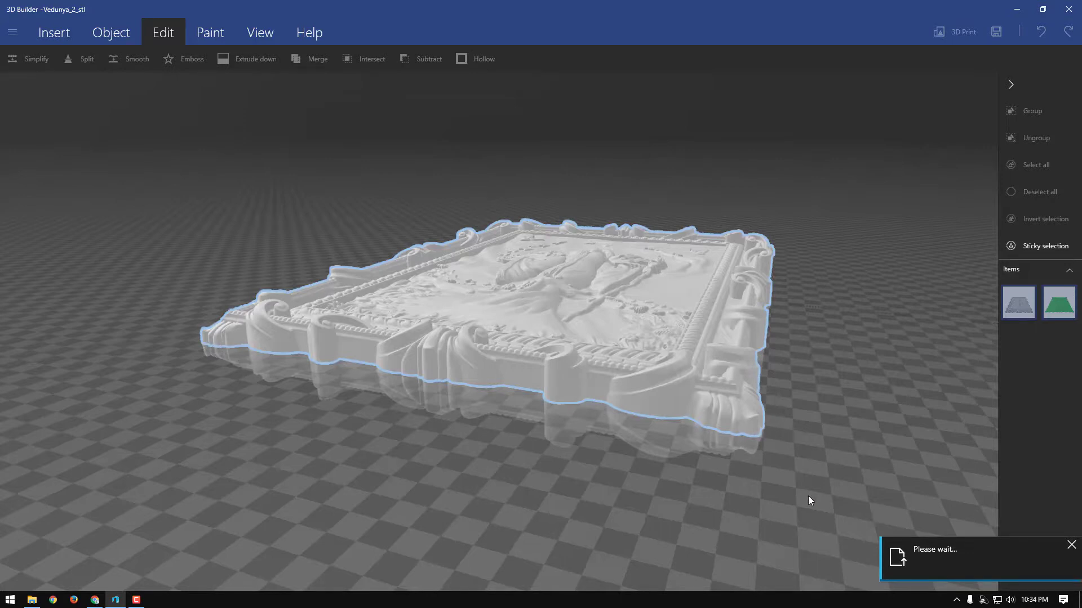
pyautogui.moveTo(809, 500); pyautogui.dragTo(534, 383)
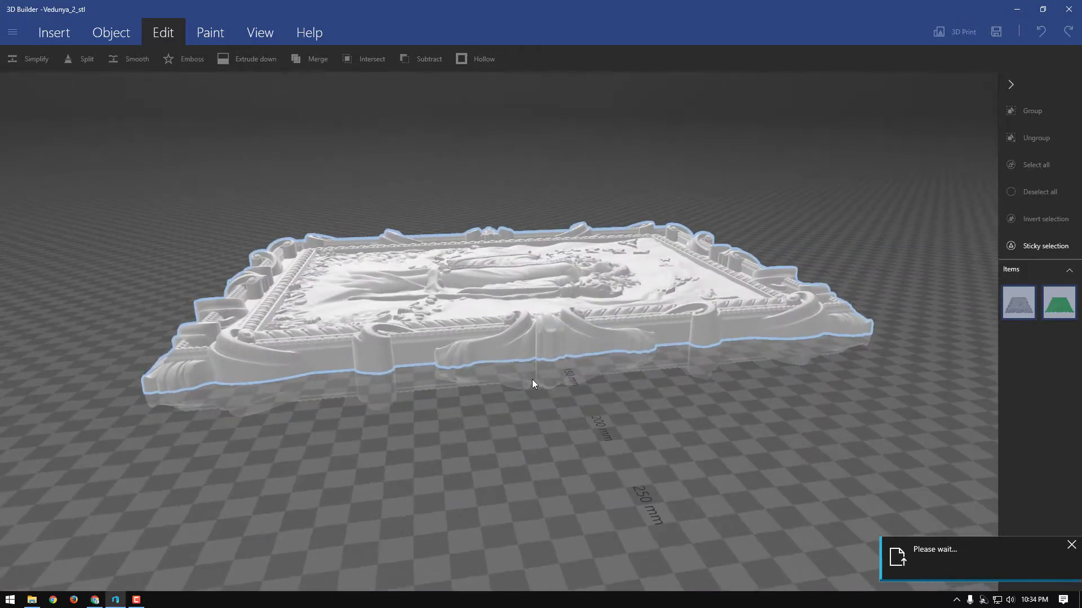
pyautogui.moveTo(666, 403); pyautogui.dragTo(471, 527)
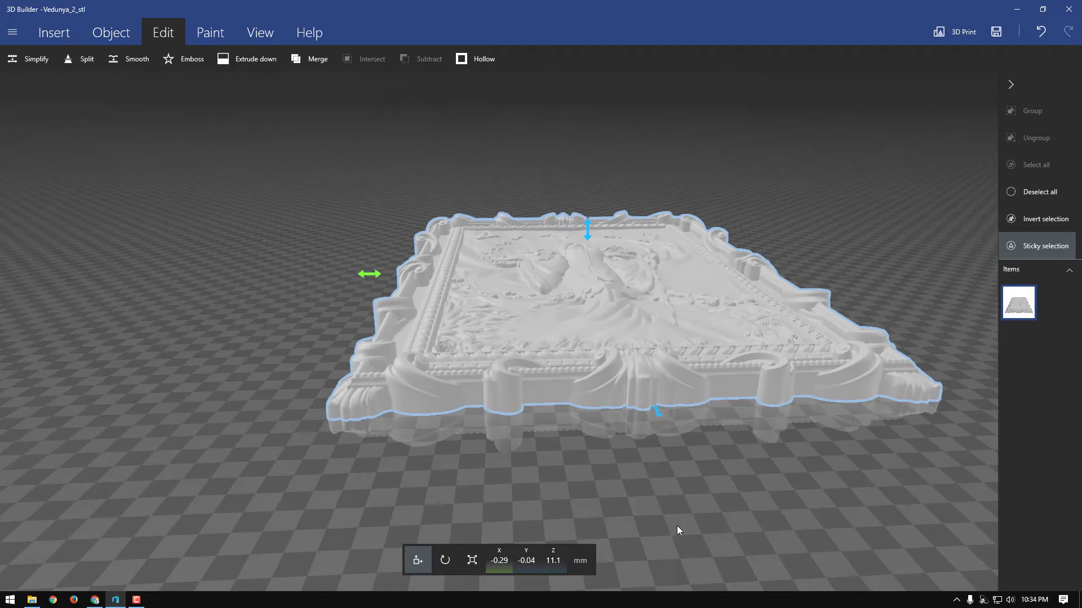
pyautogui.moveTo(620, 483); pyautogui.dragTo(236, 357)
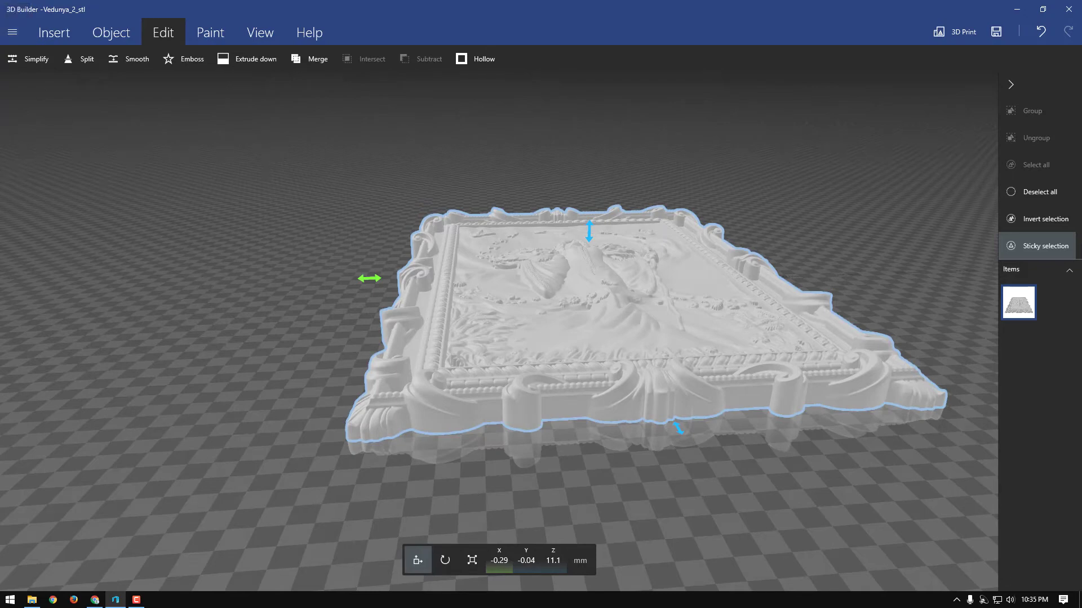
pyautogui.moveTo(514, 488); pyautogui.dragTo(380, 480)
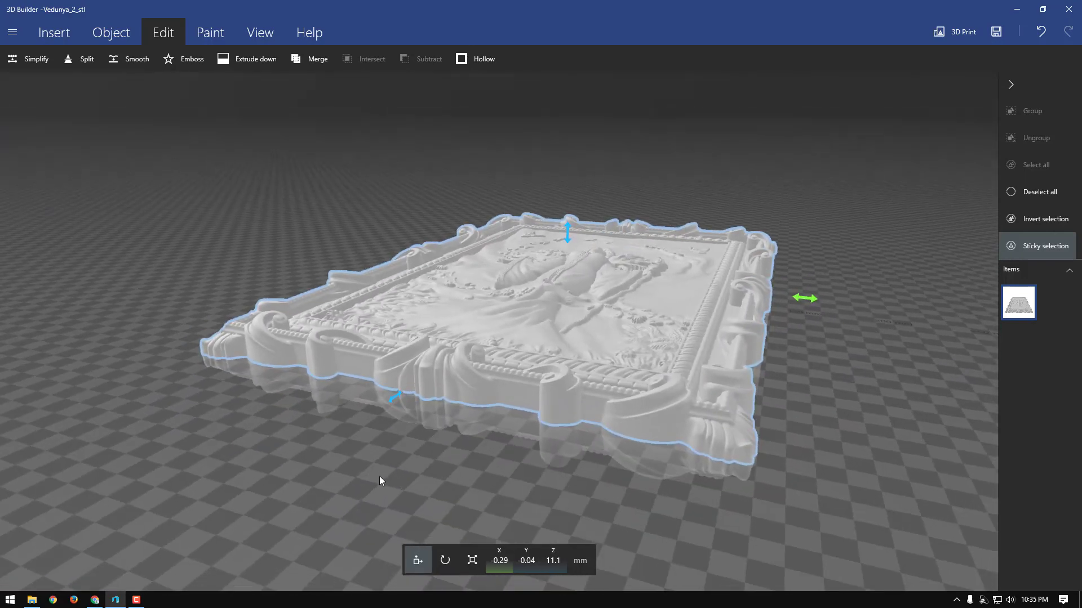